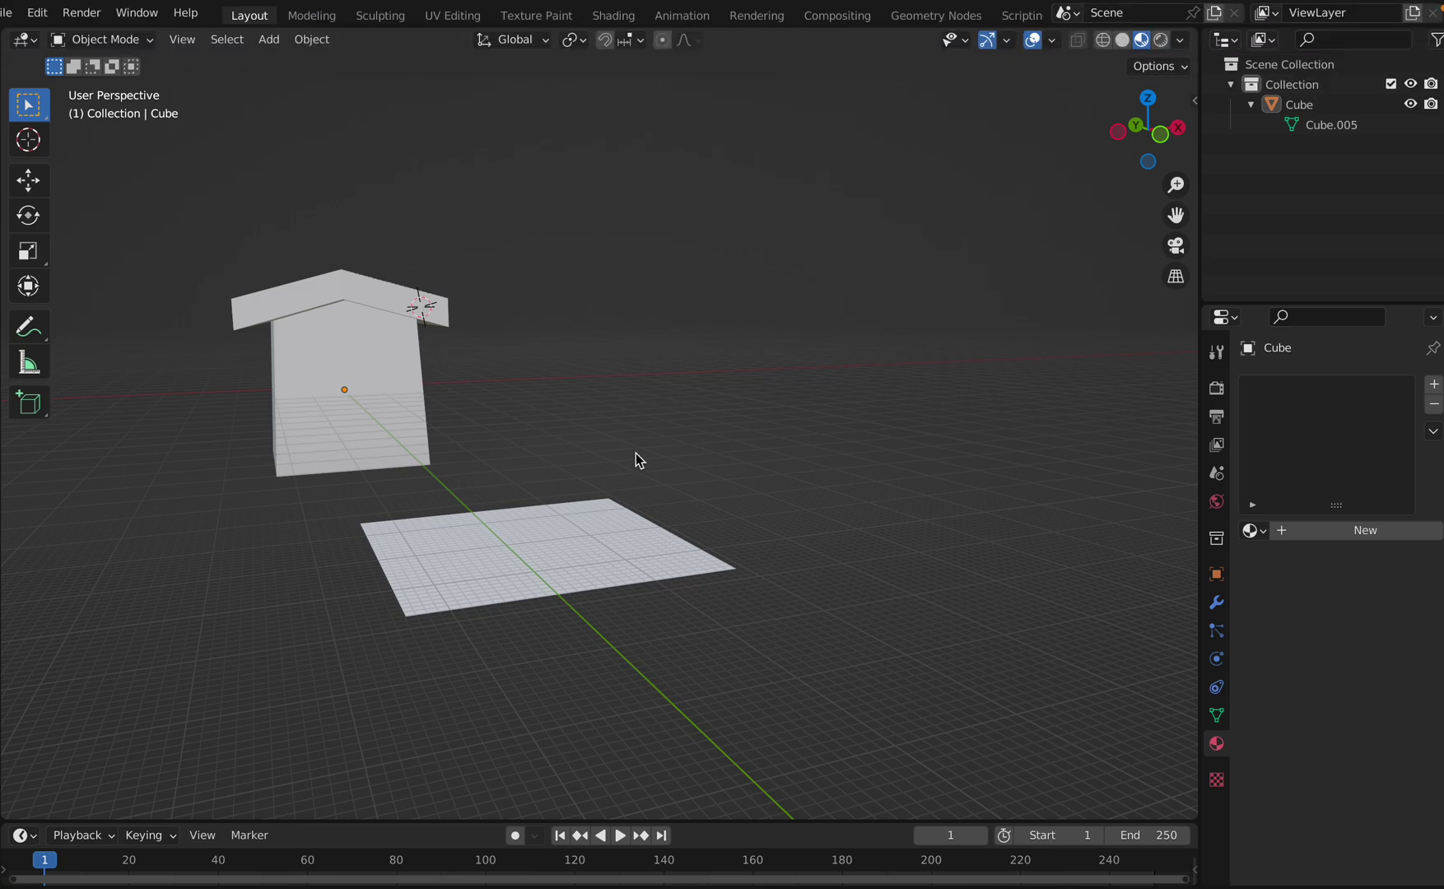
Step: Add a Cube material slot and a new bright green material named Lawn
click(1217, 715)
click(1216, 743)
click(1433, 383)
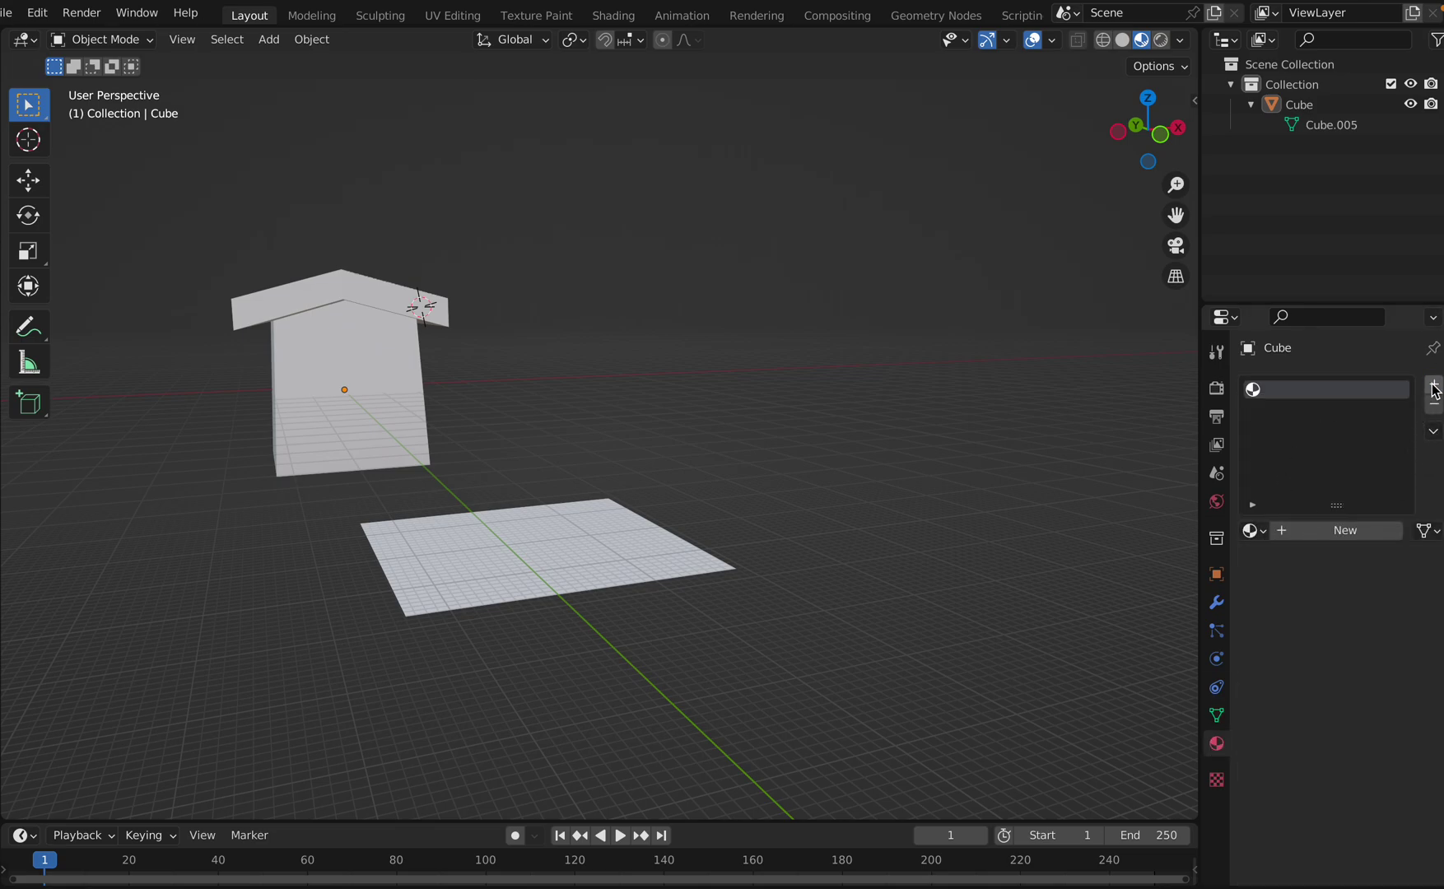
right_click(1324, 393)
click(1323, 397)
click(1254, 531)
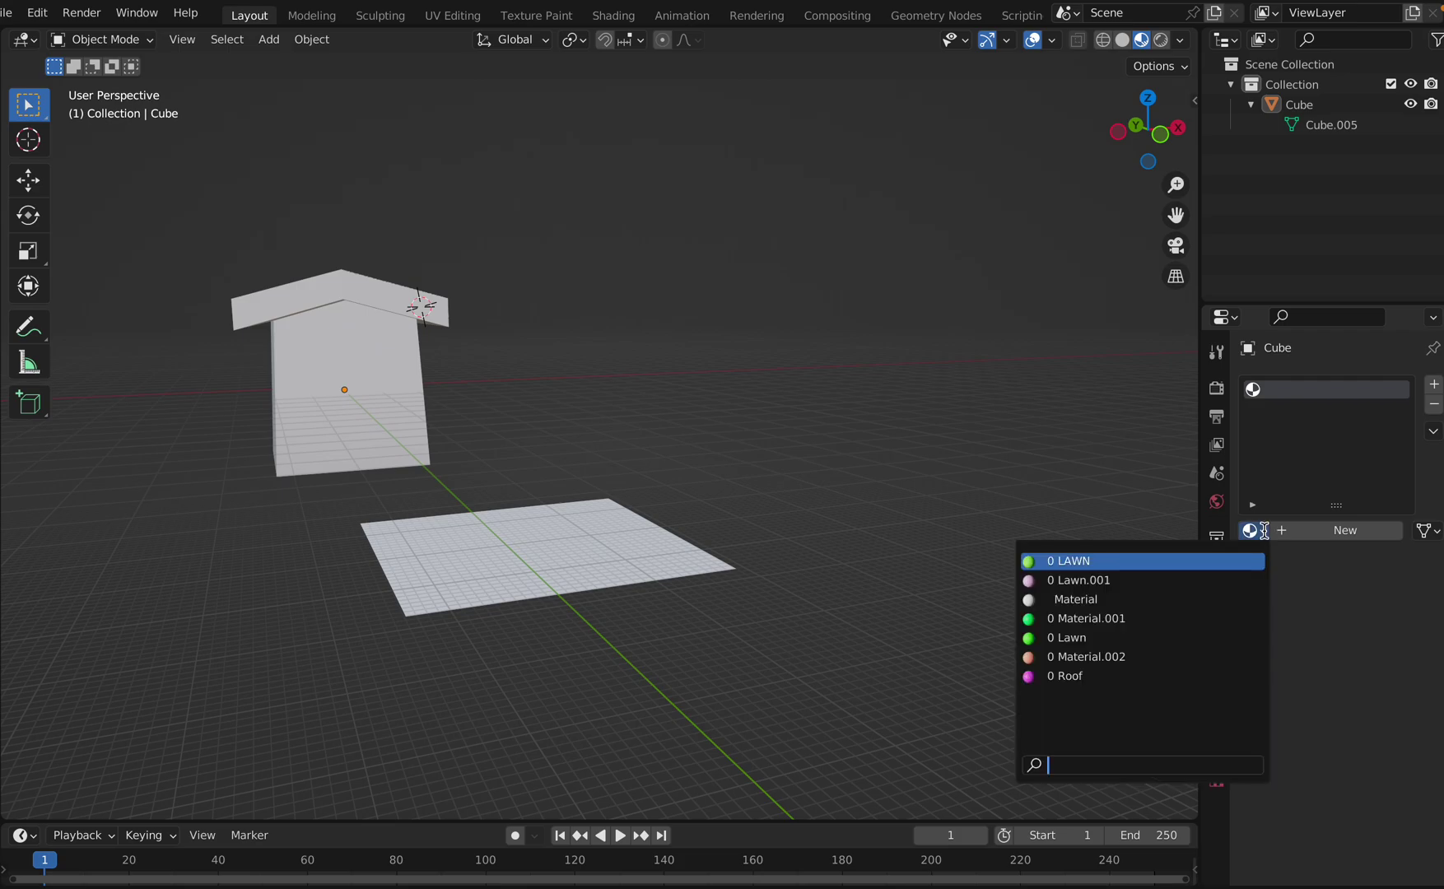
click(1289, 531)
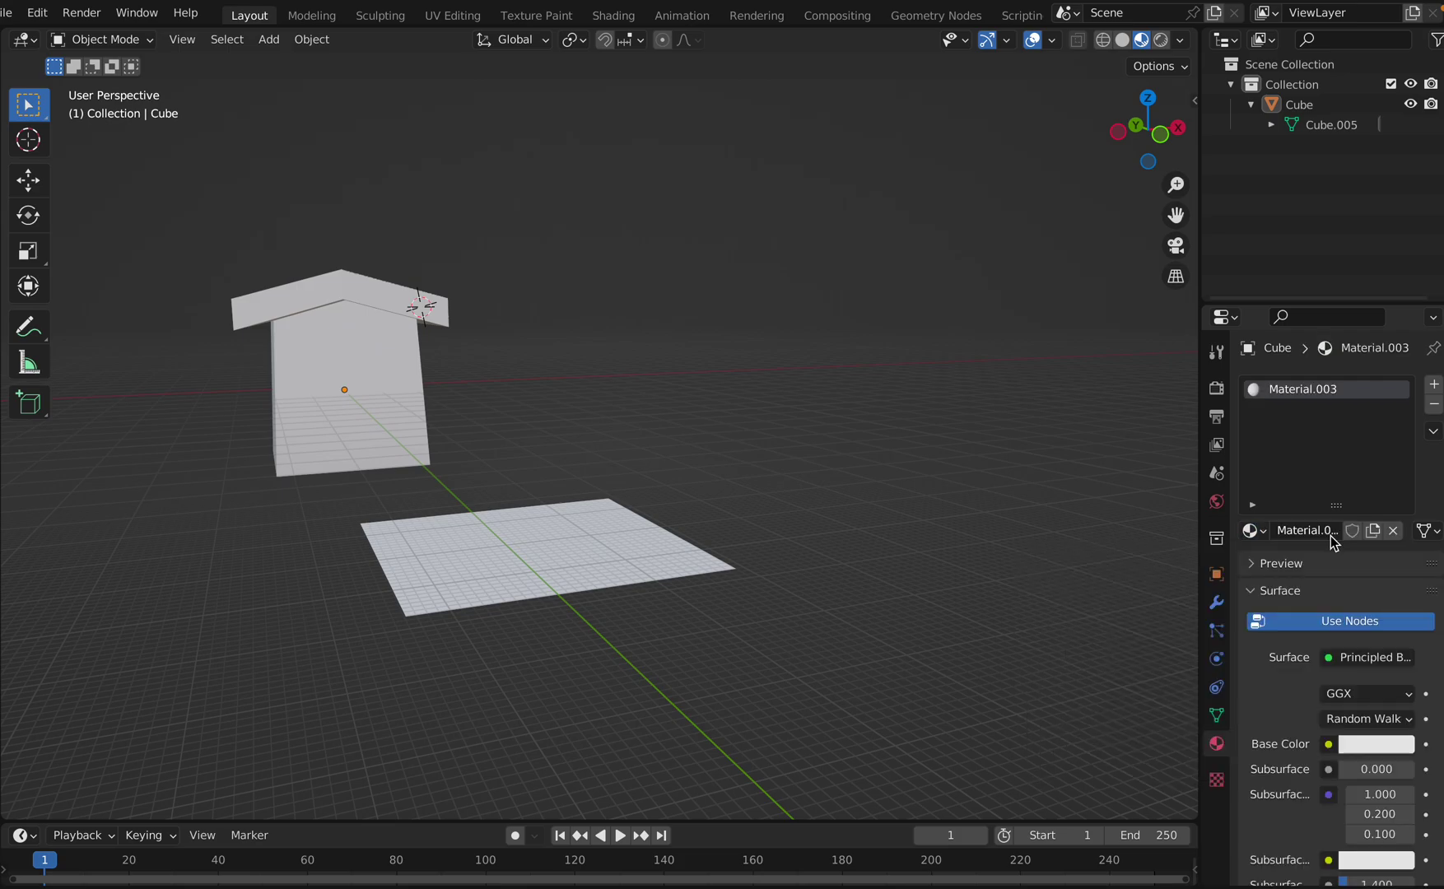
double_click(1331, 530)
text(Lawn)
key(Return)
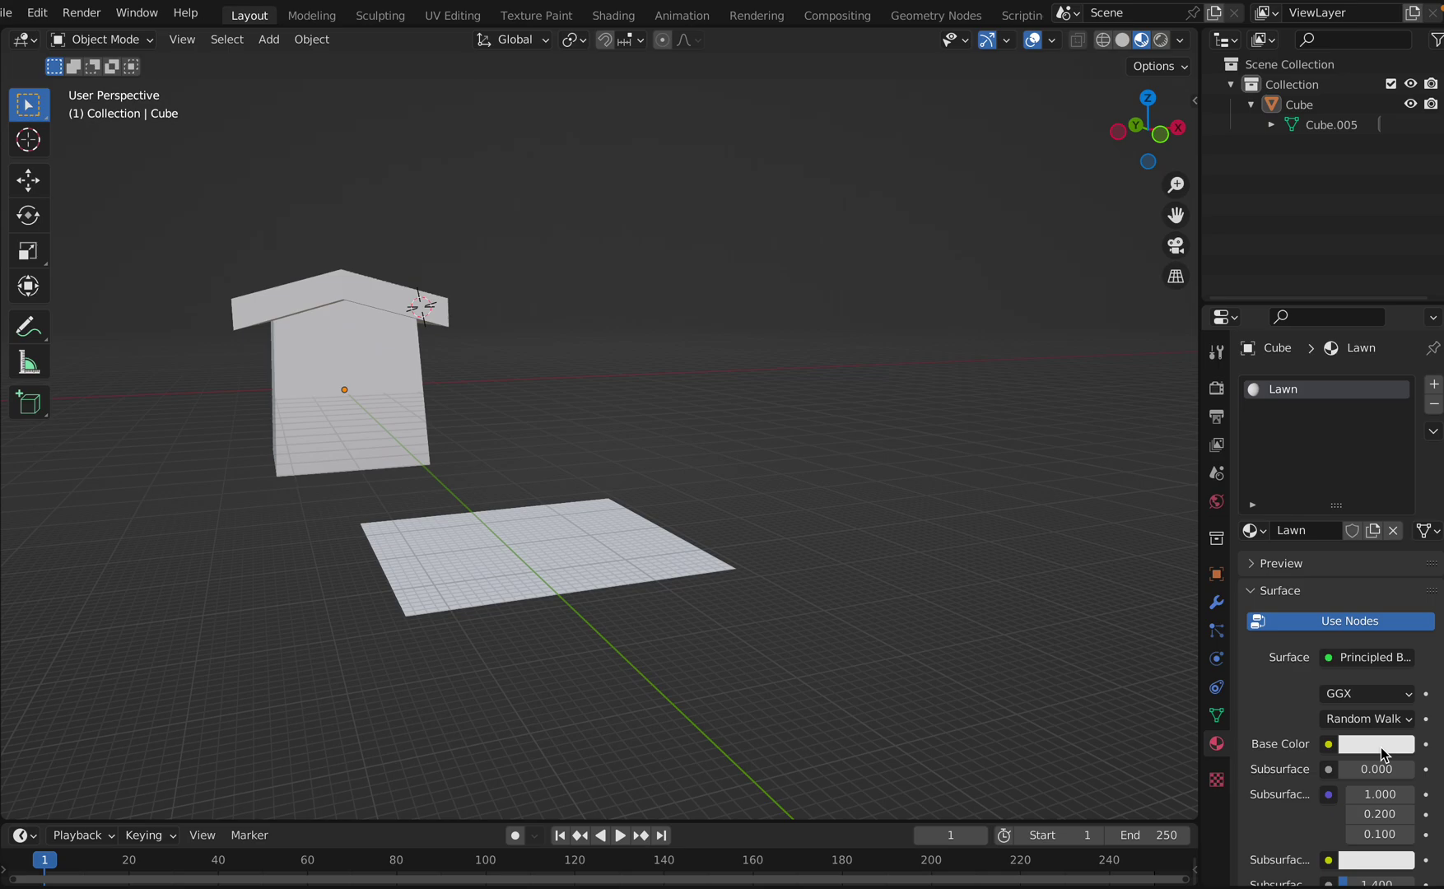
click(1381, 747)
click(1270, 496)
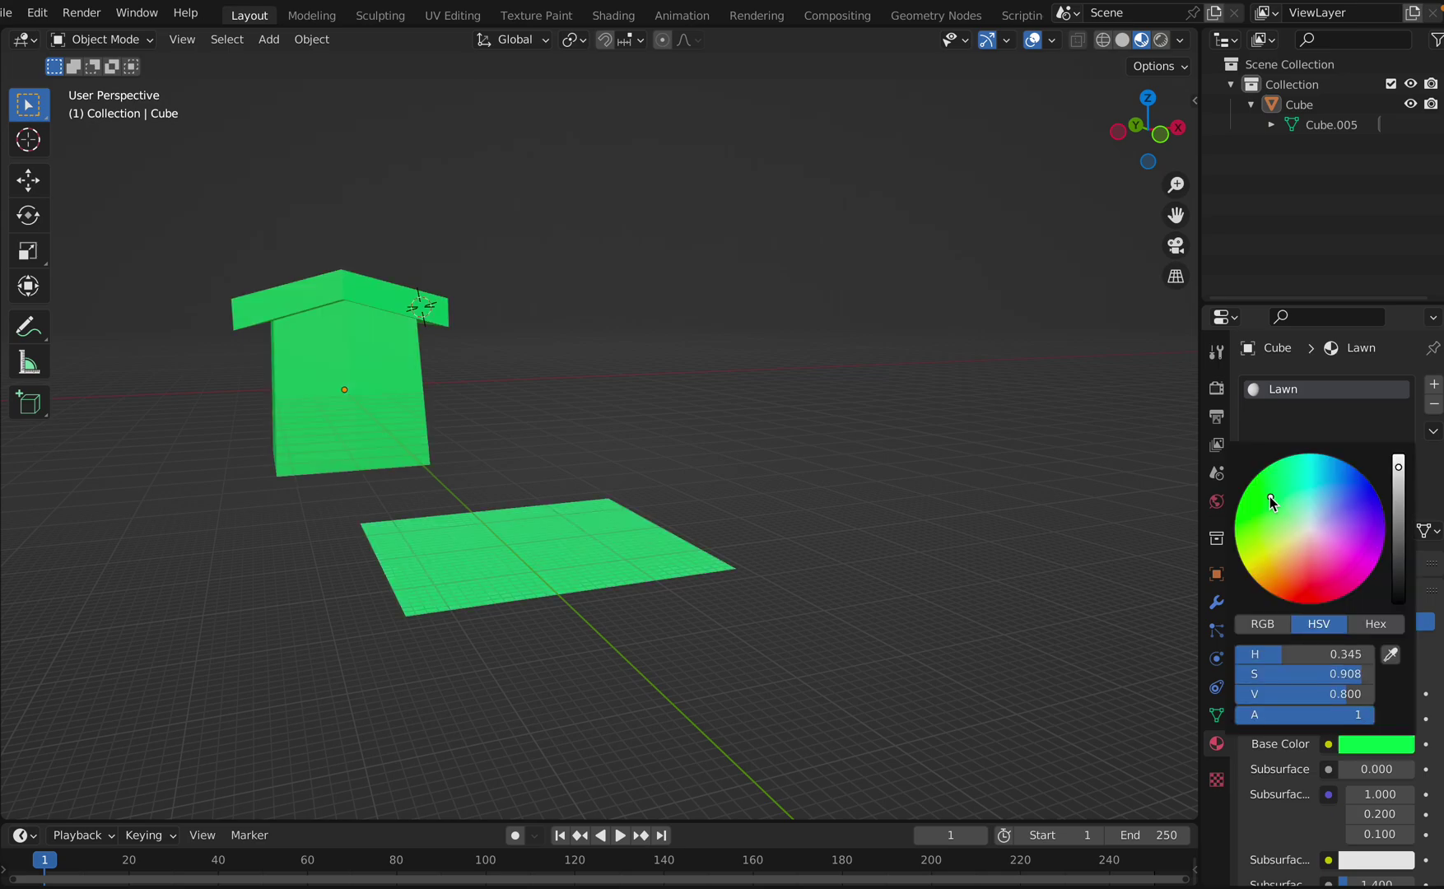
Step: Add a second slot holding a new magenta material named Roof.001
click(1435, 388)
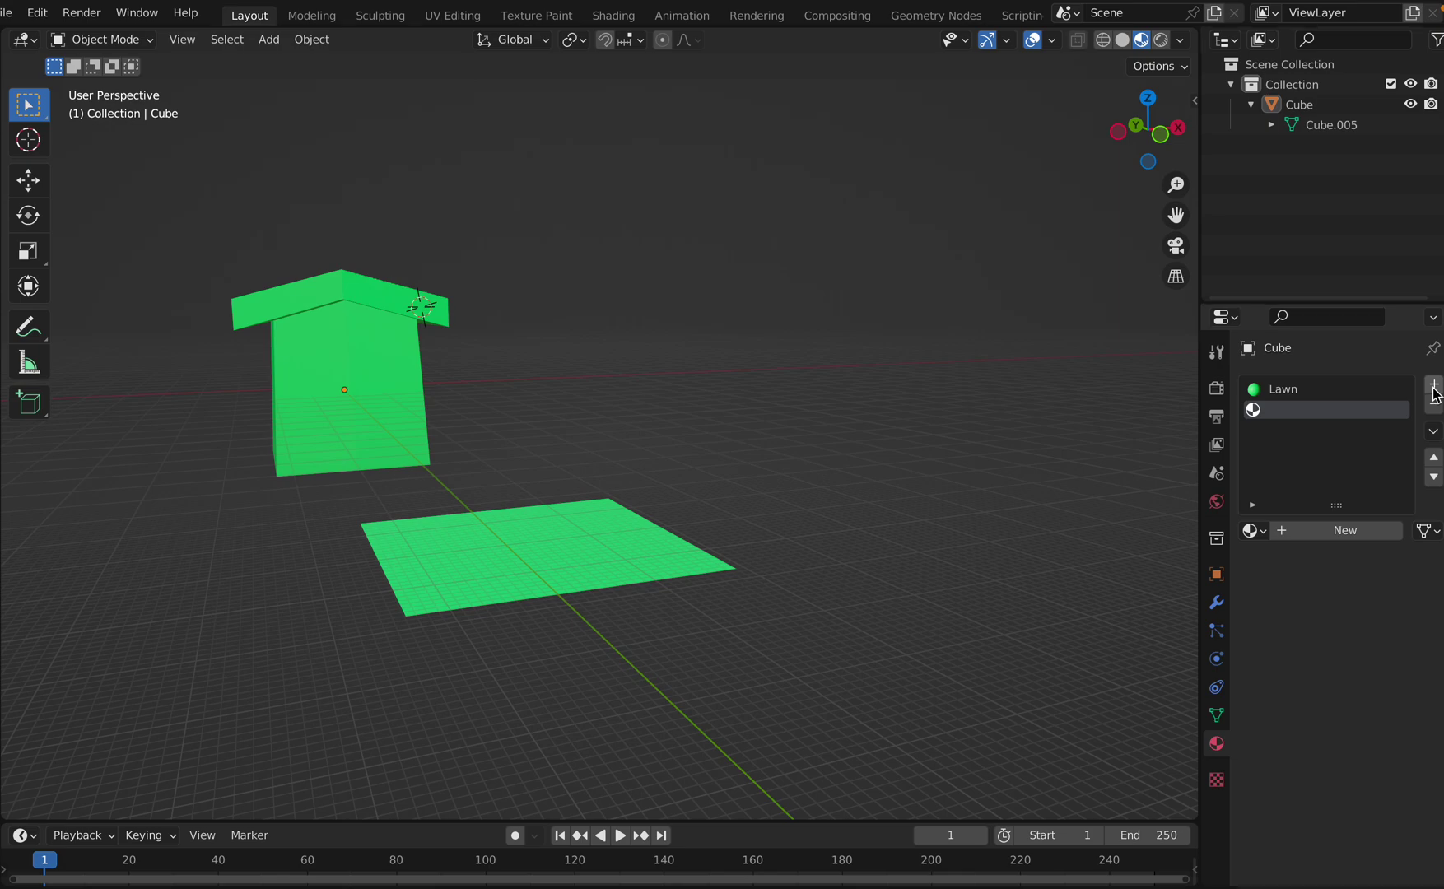
click(1293, 542)
double_click(1289, 535)
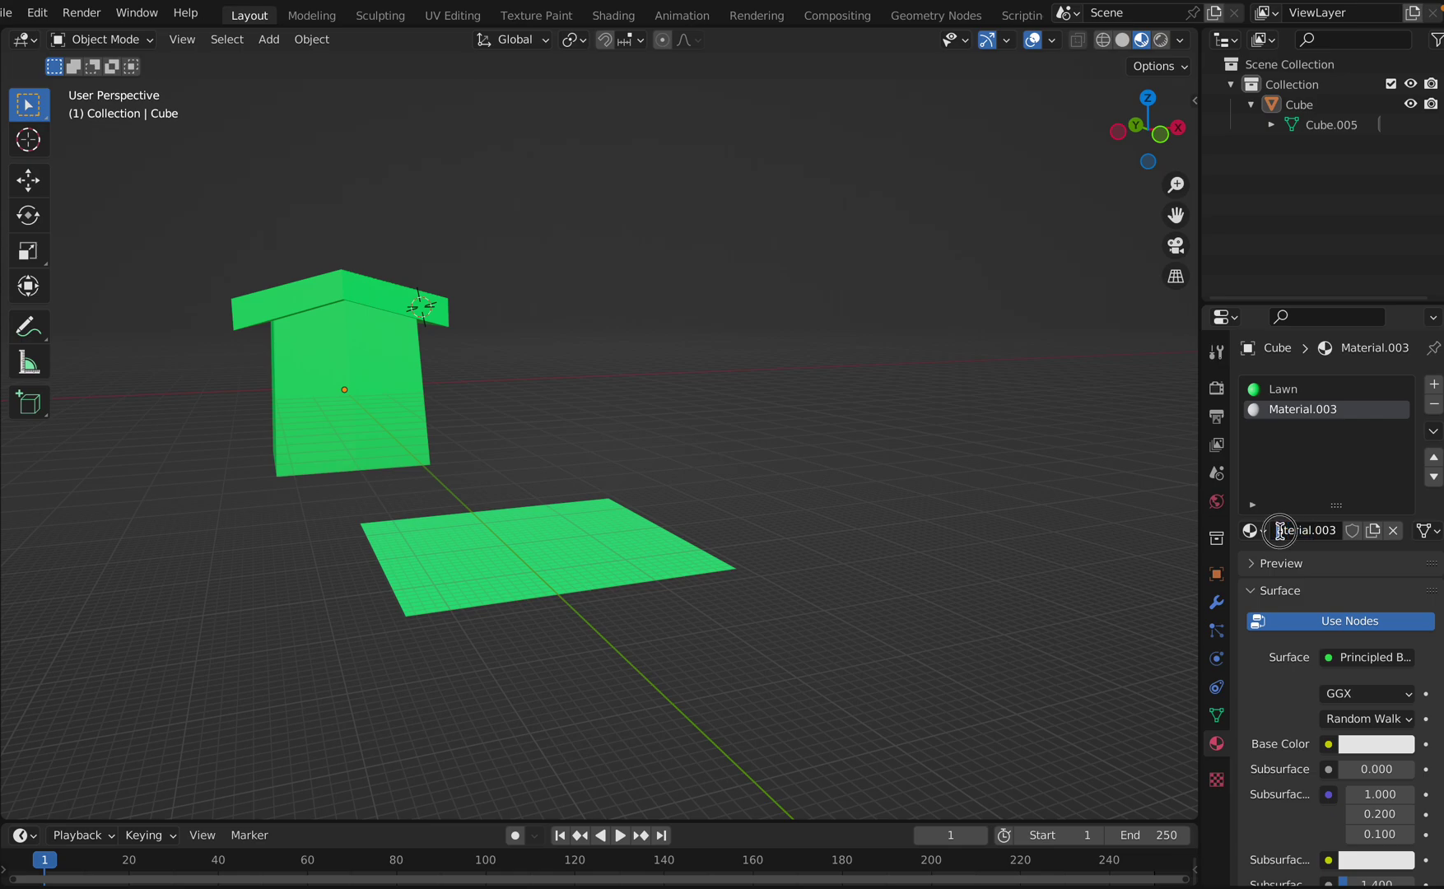
drag(1289, 535, 1341, 543)
text(Ro)
click(1285, 530)
key(BackSpace)
key(Return)
click(1369, 749)
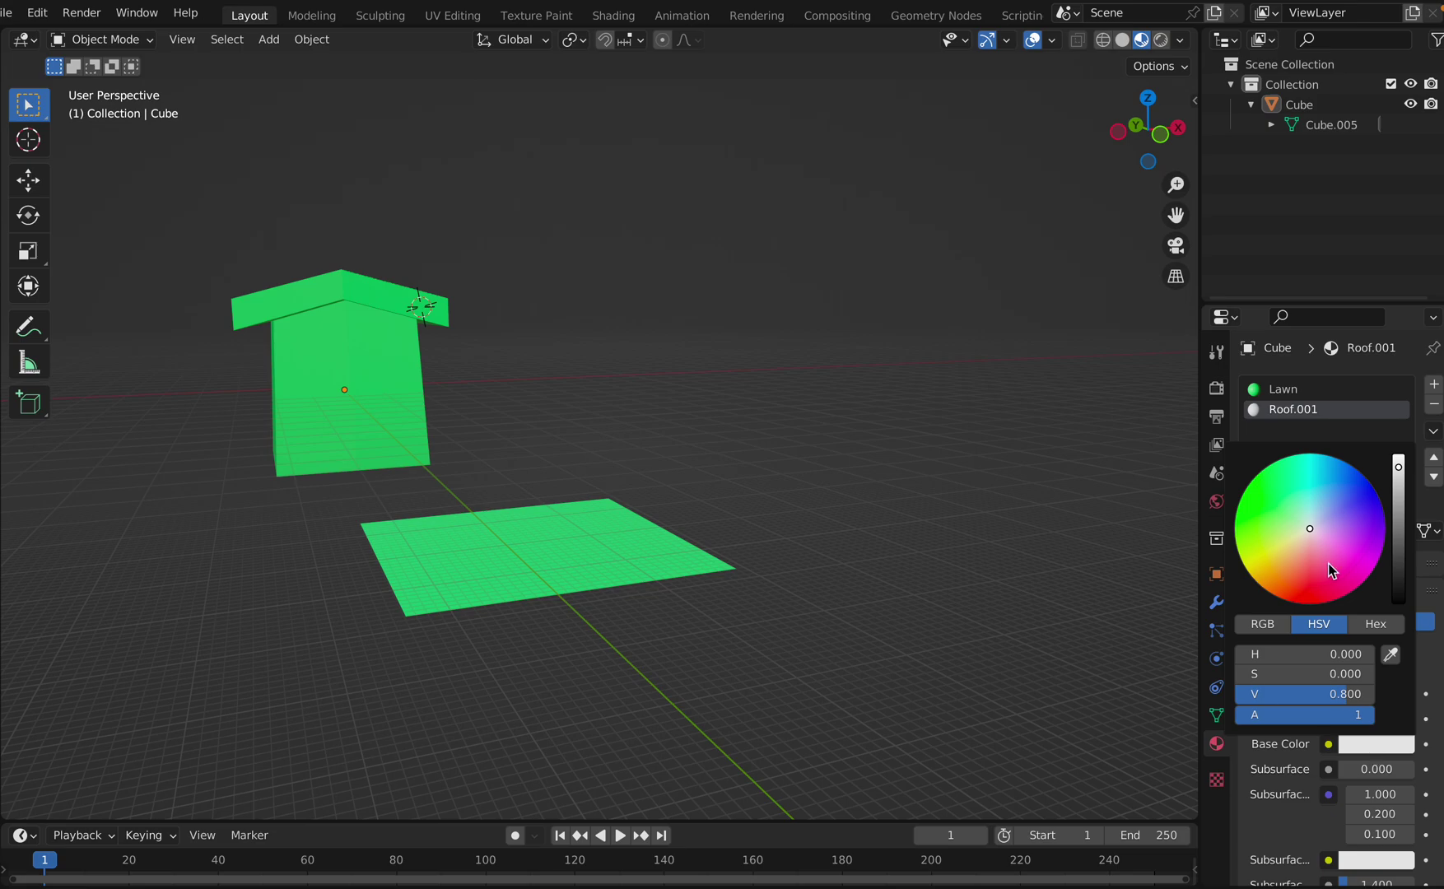
click(1358, 570)
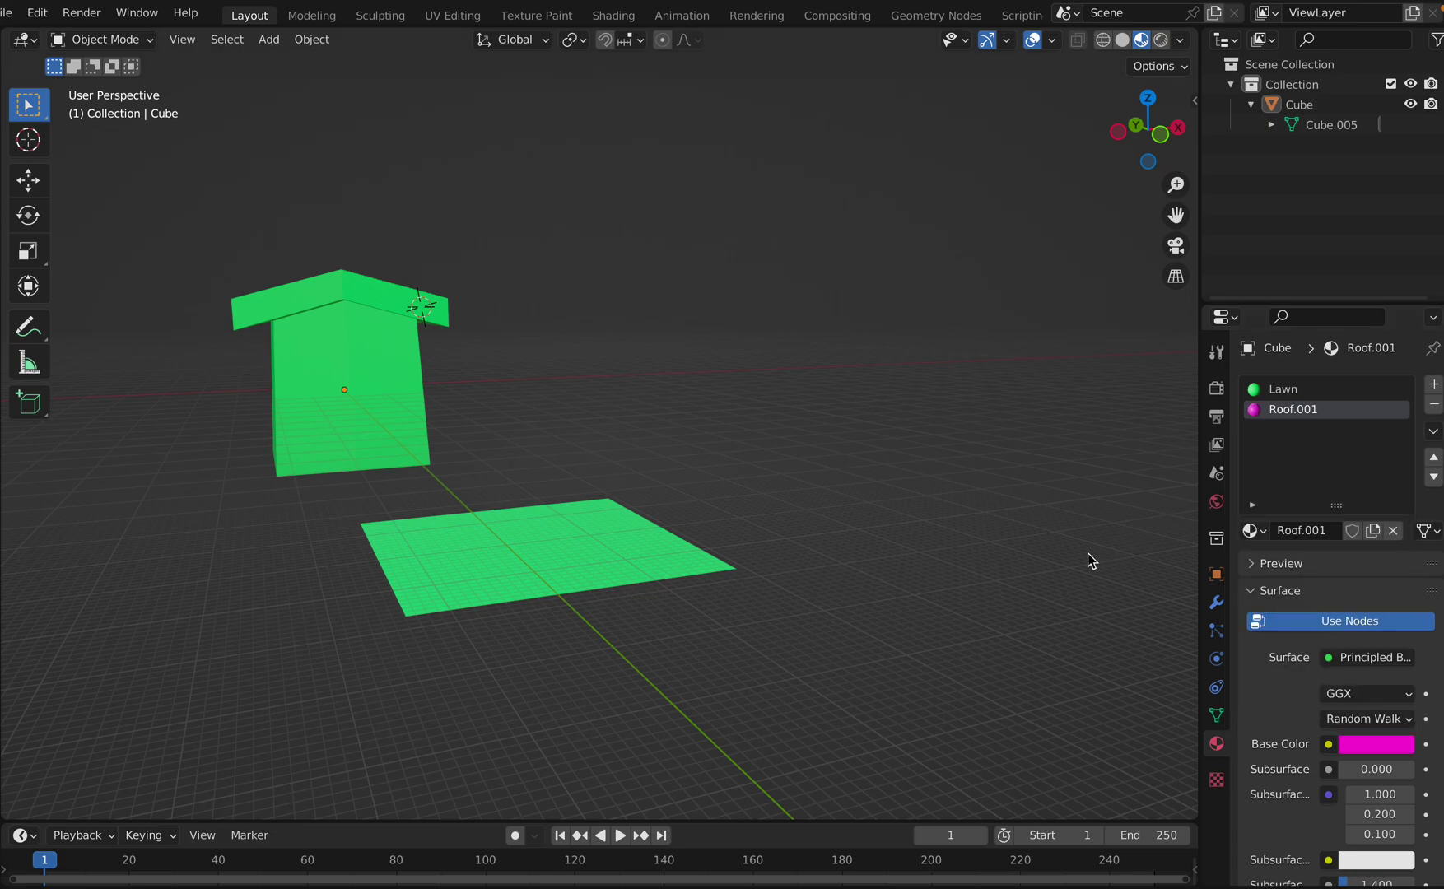
Step: Add a third material slot to the Cube and fill it with Roof.001
key(KP_6)
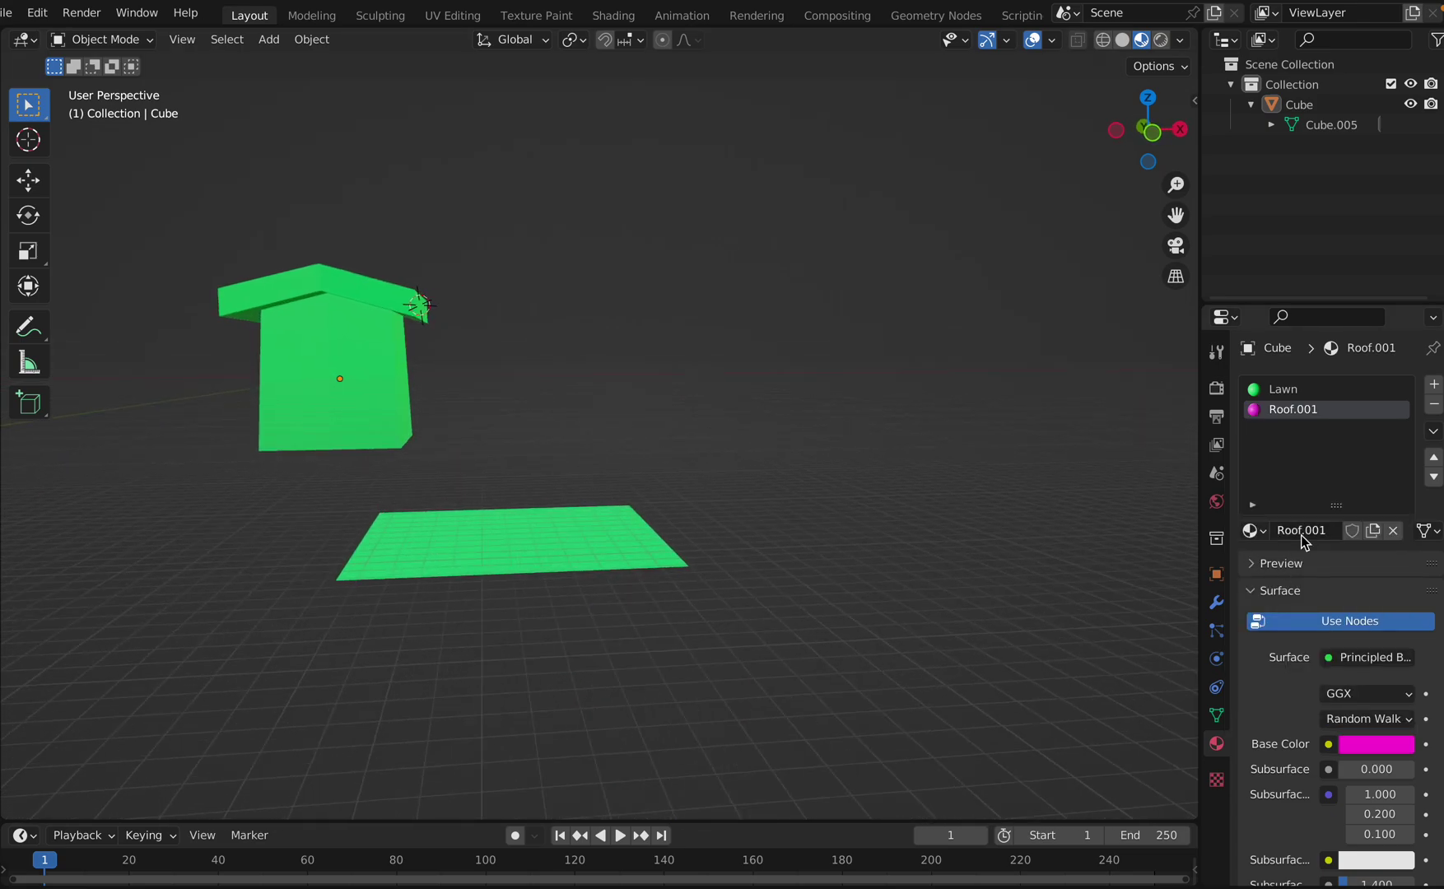
click(586, 539)
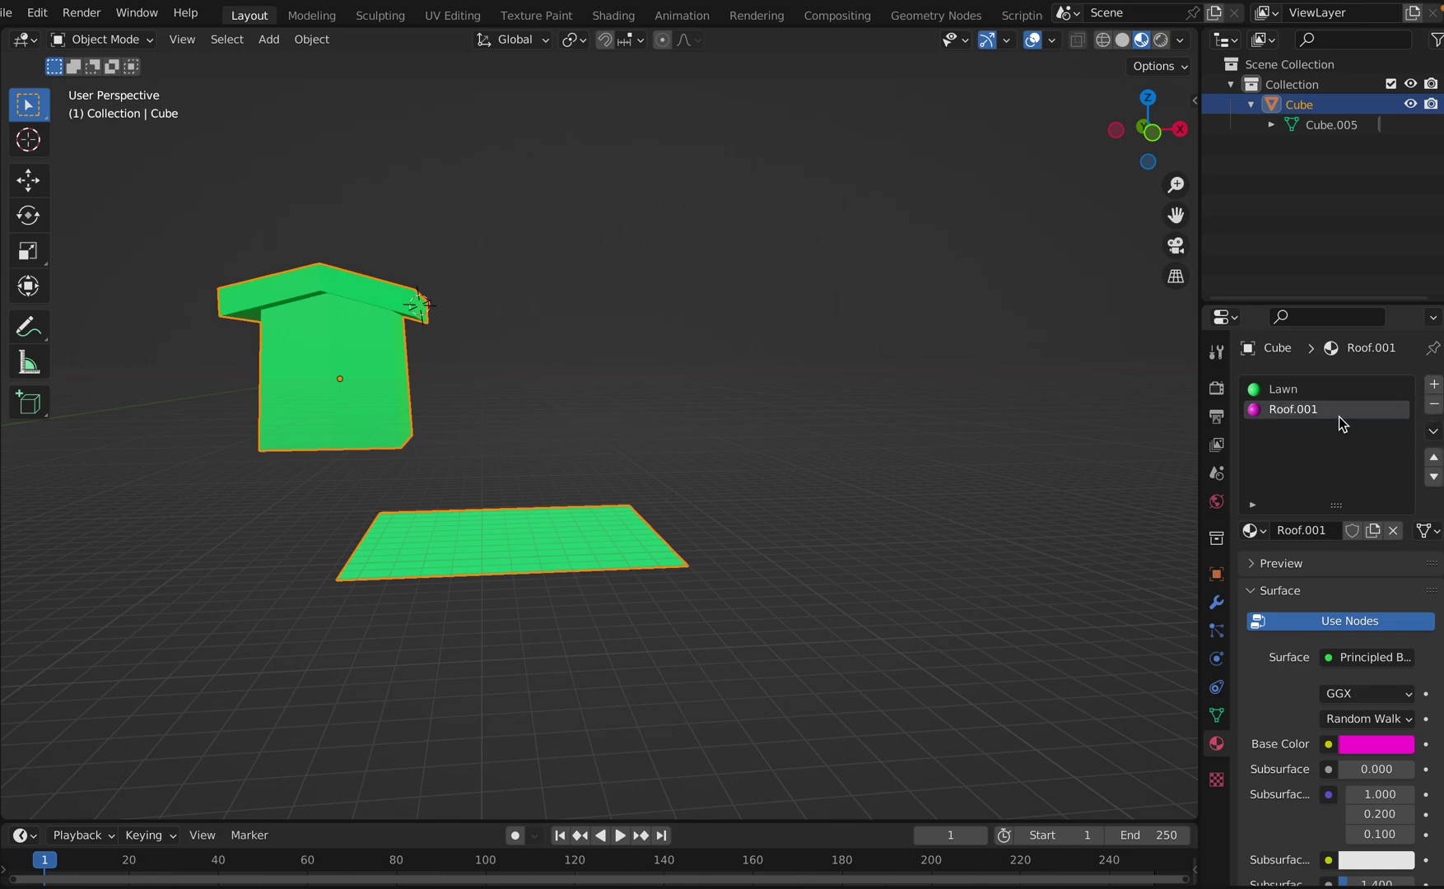
click(1433, 384)
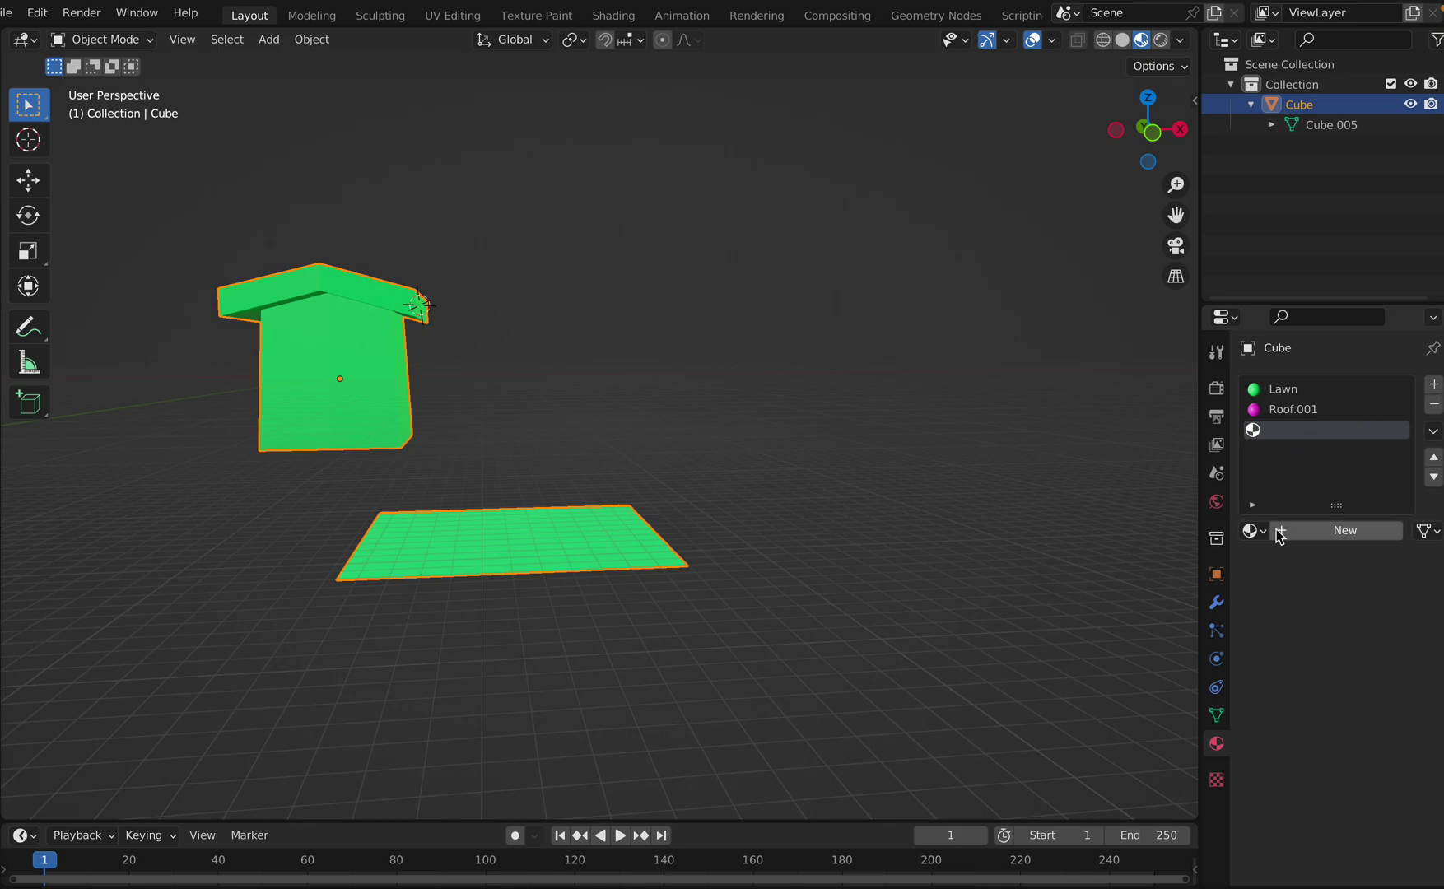
click(1250, 531)
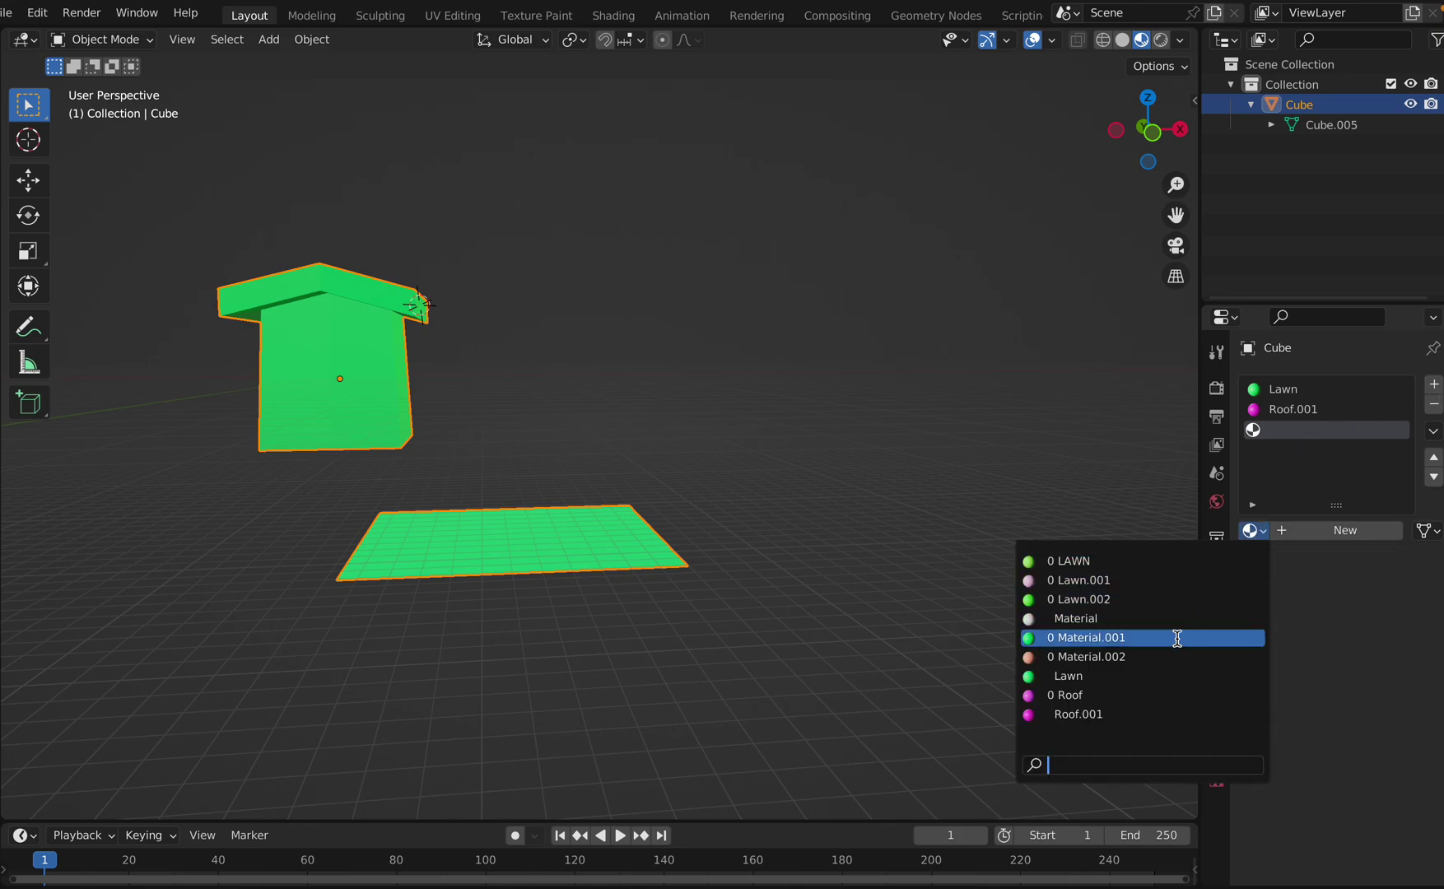
click(1148, 715)
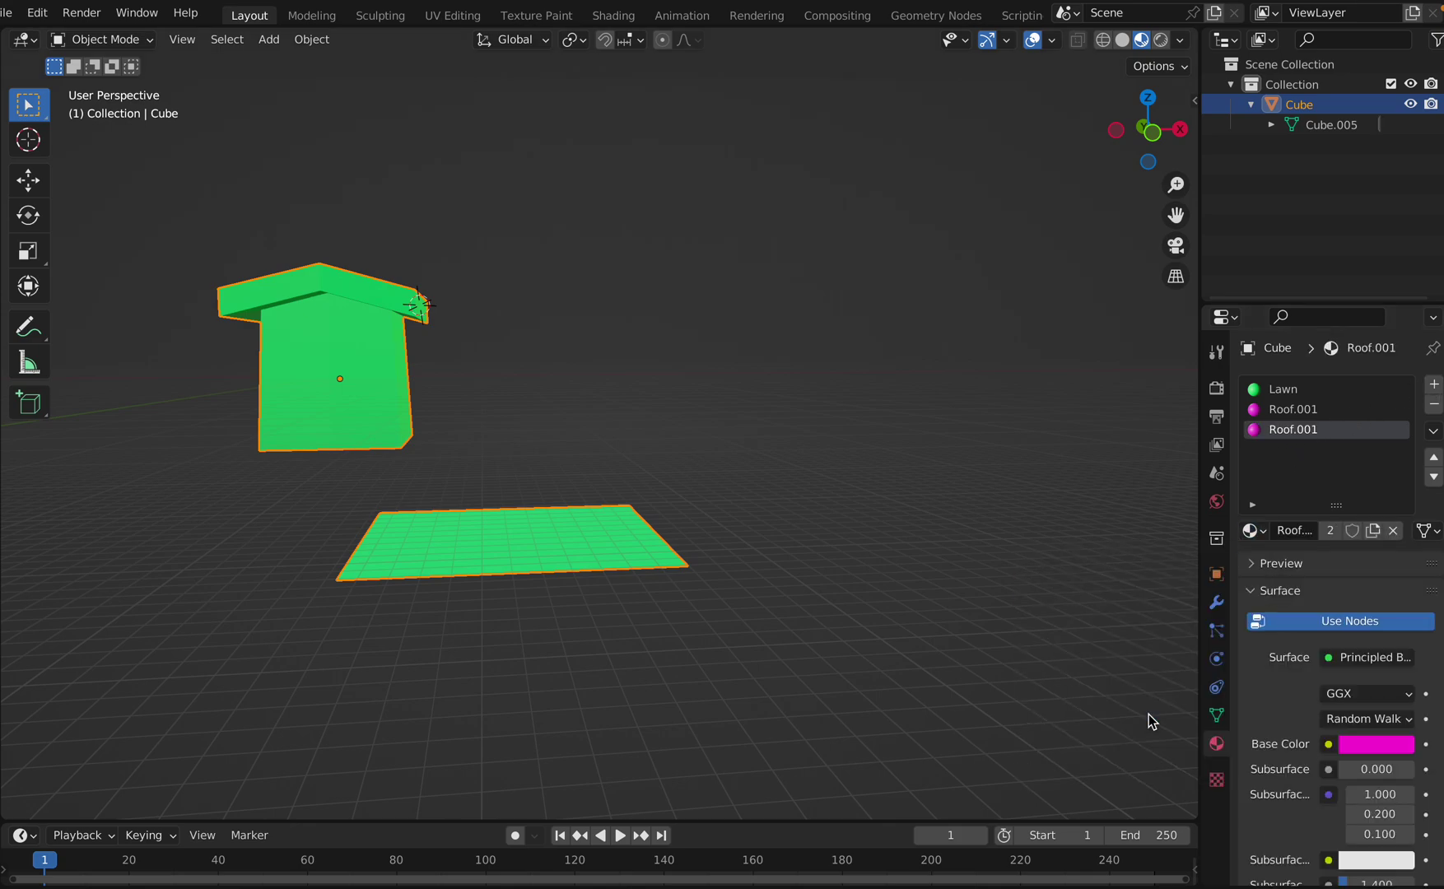
click(972, 591)
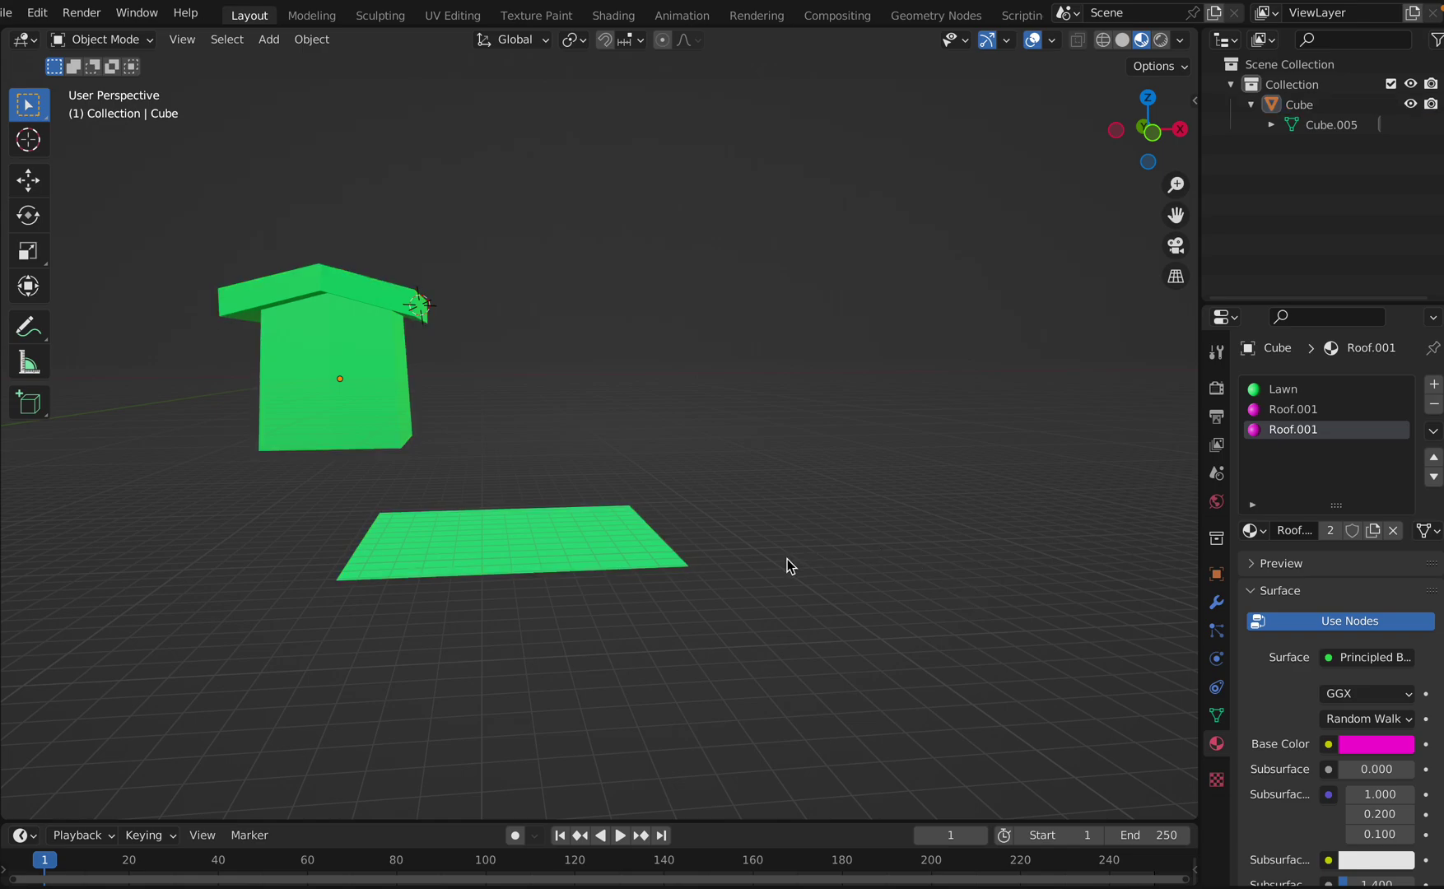
Step: Add a fourth slot to the Cube holding the existing Lawn.001 material
click(600, 540)
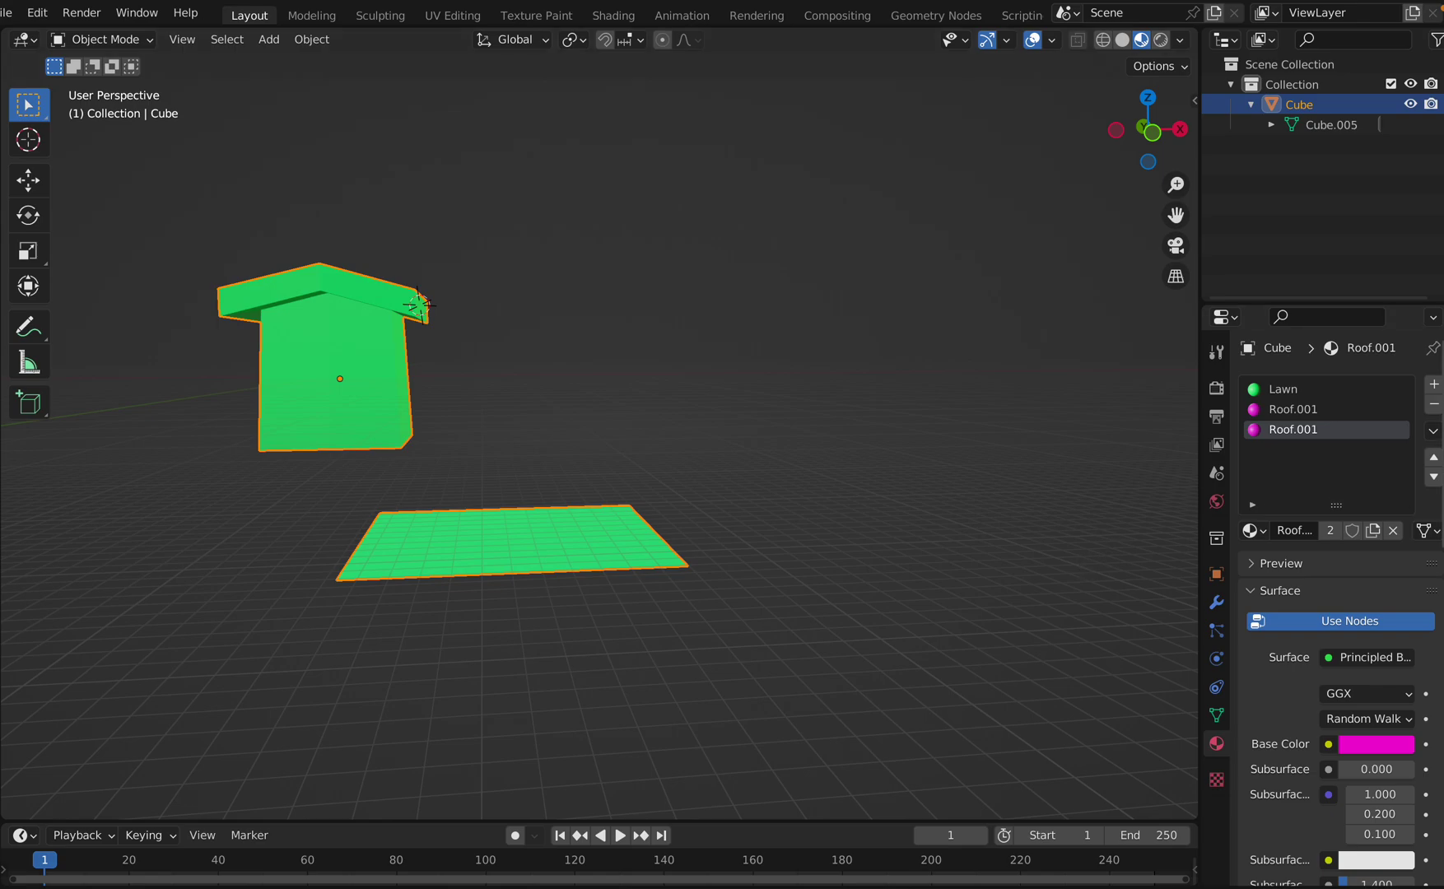
click(1434, 386)
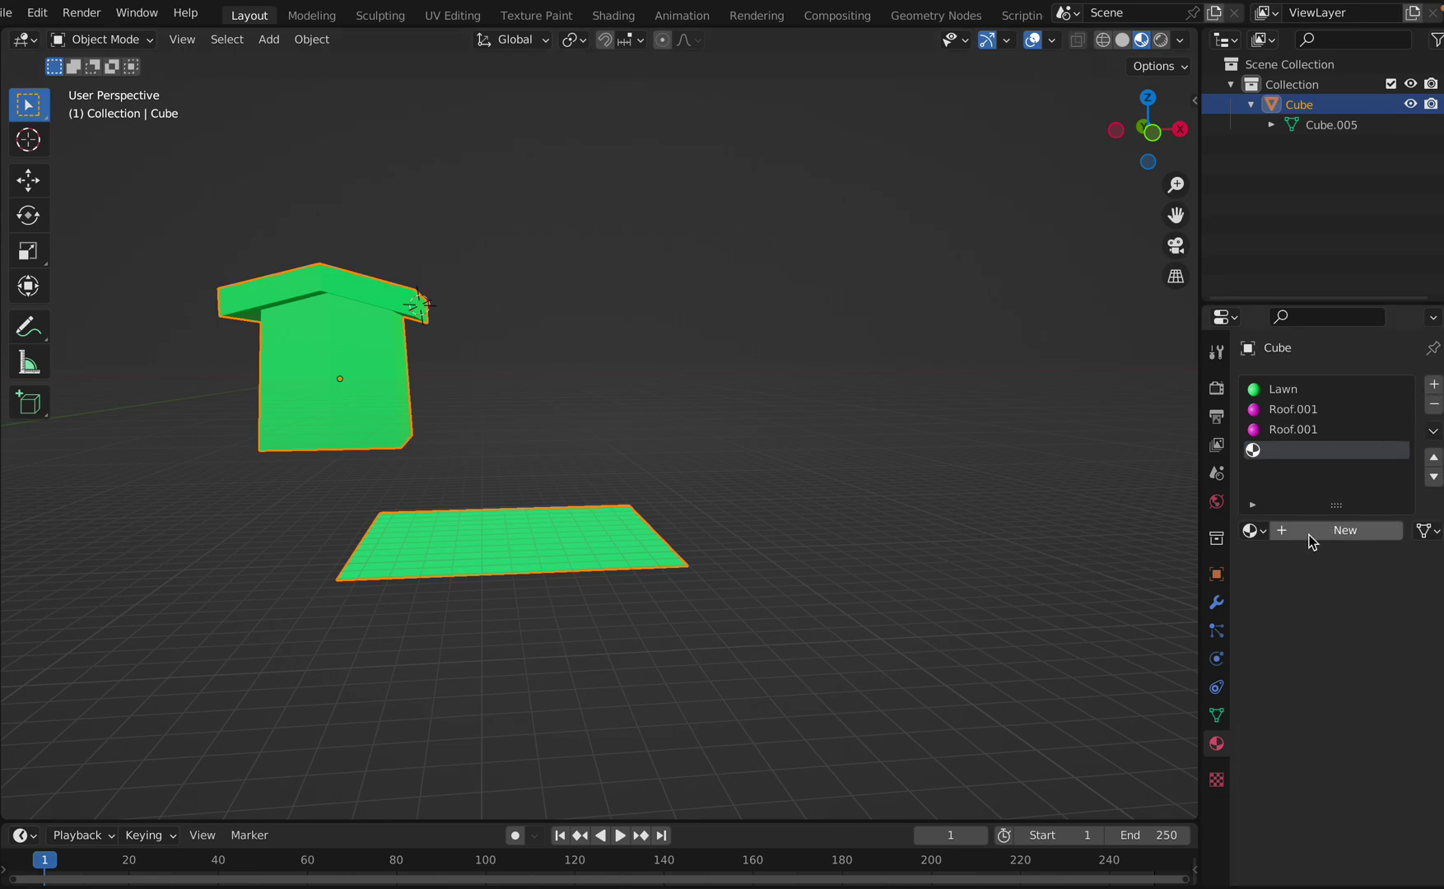
click(1263, 530)
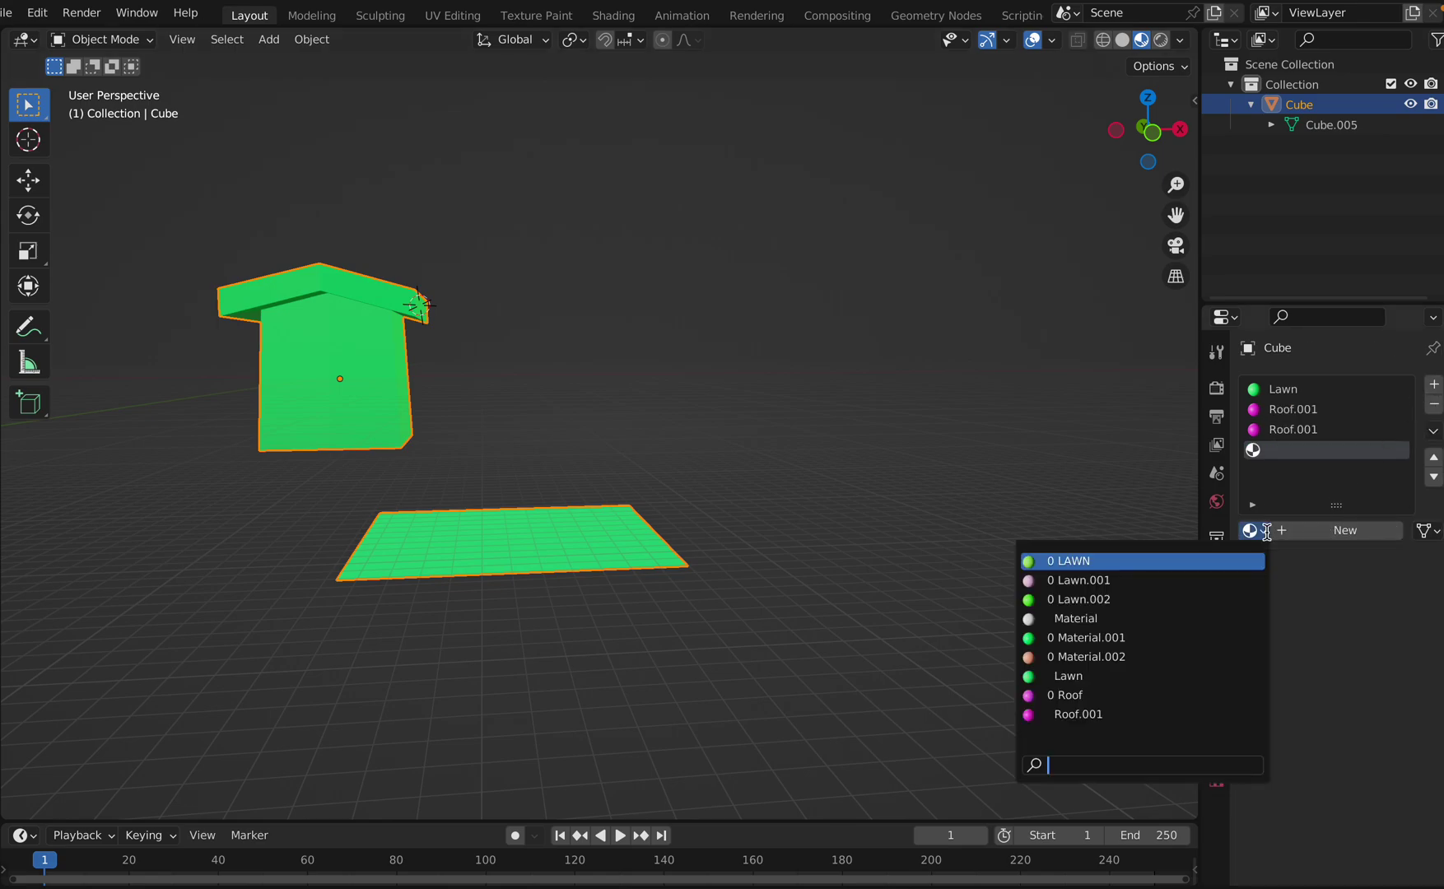
click(1144, 583)
click(921, 546)
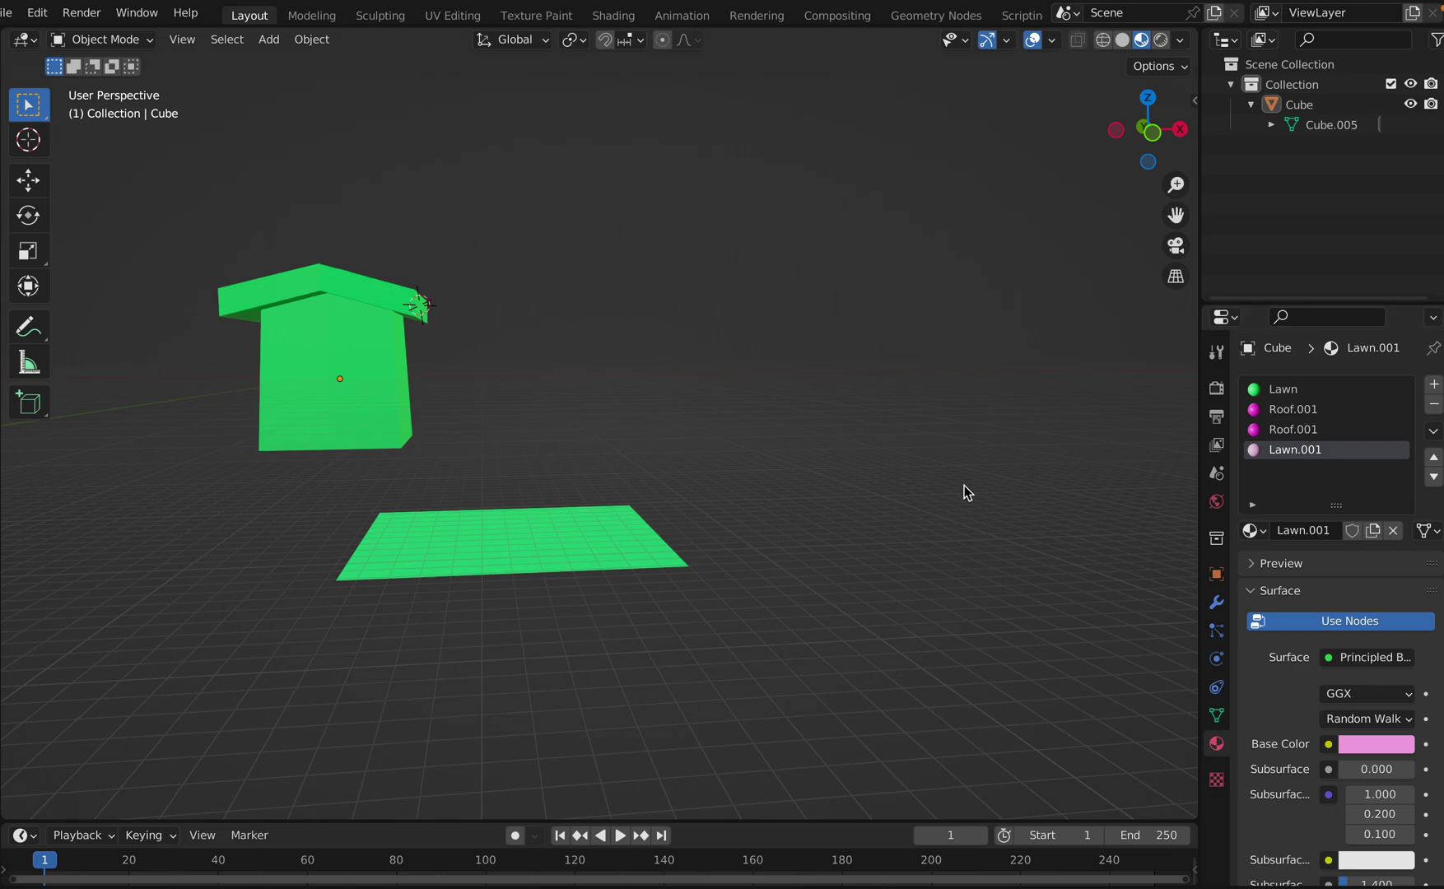
Step: In Edit Mode, assign the Roof.001 material to the selected ground plane face
click(151, 42)
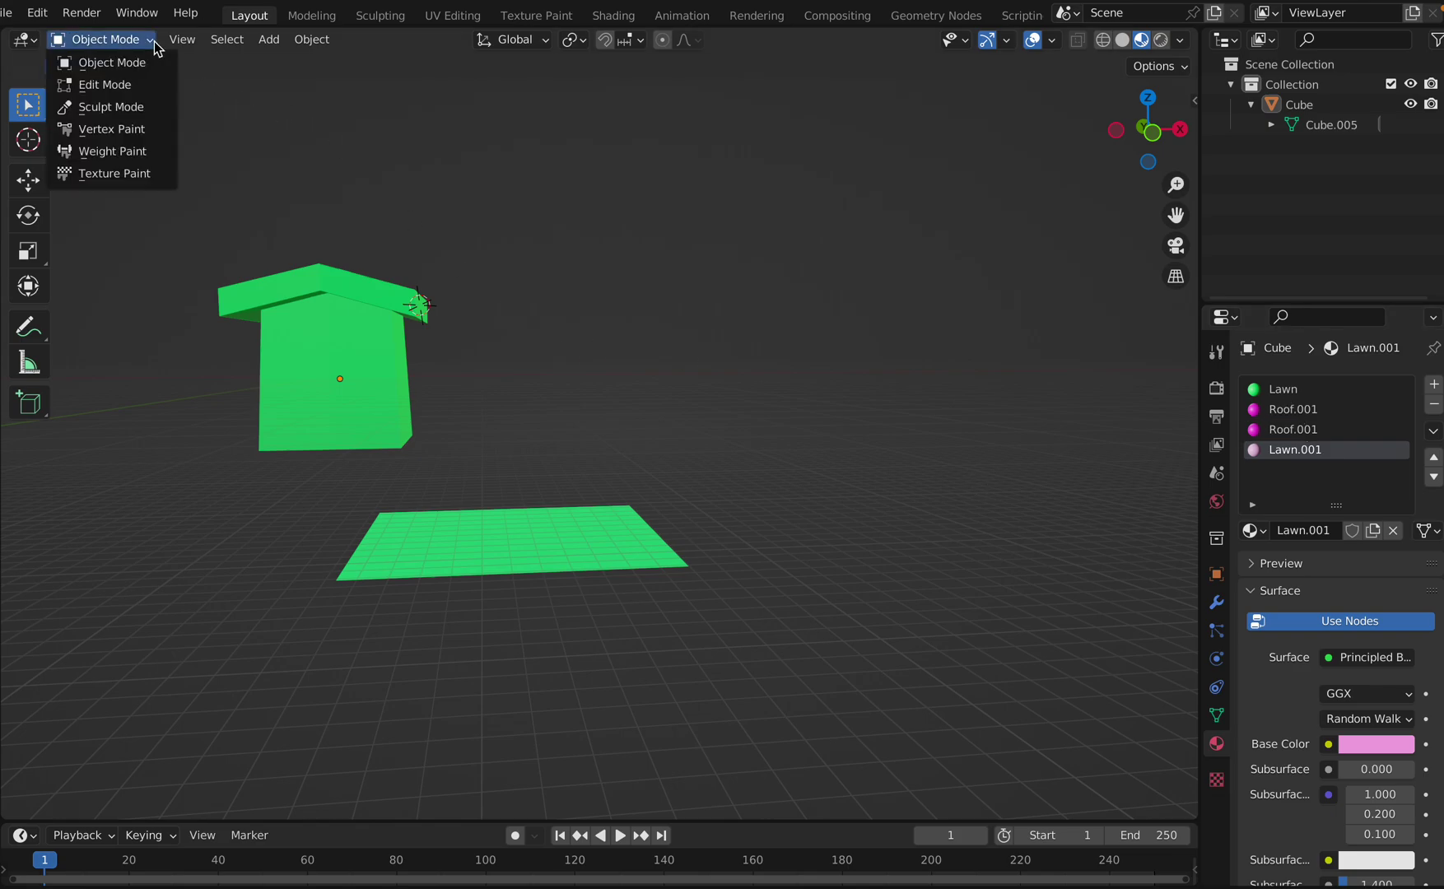
click(135, 81)
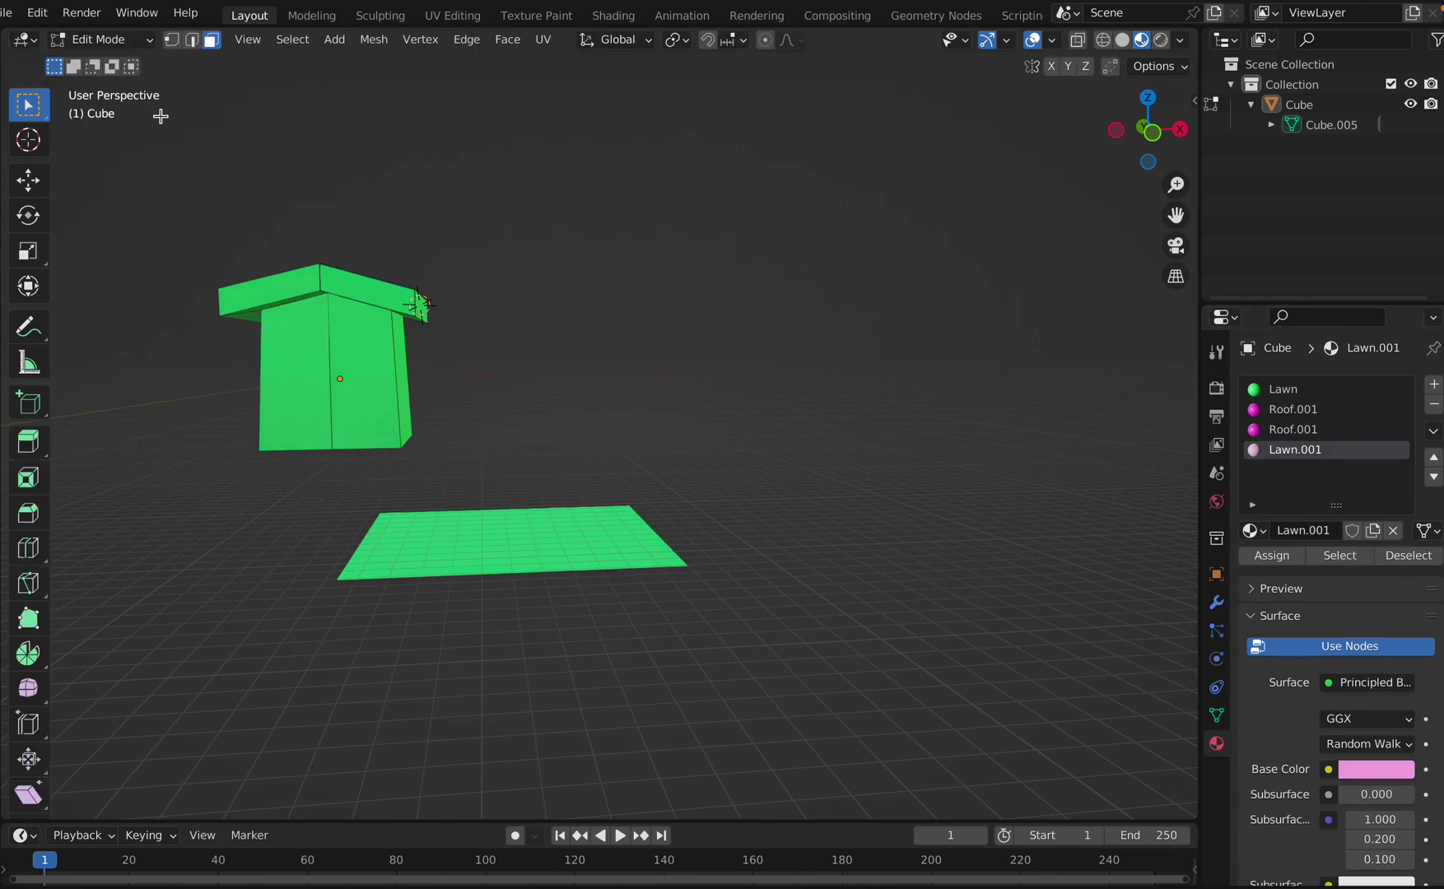
click(566, 533)
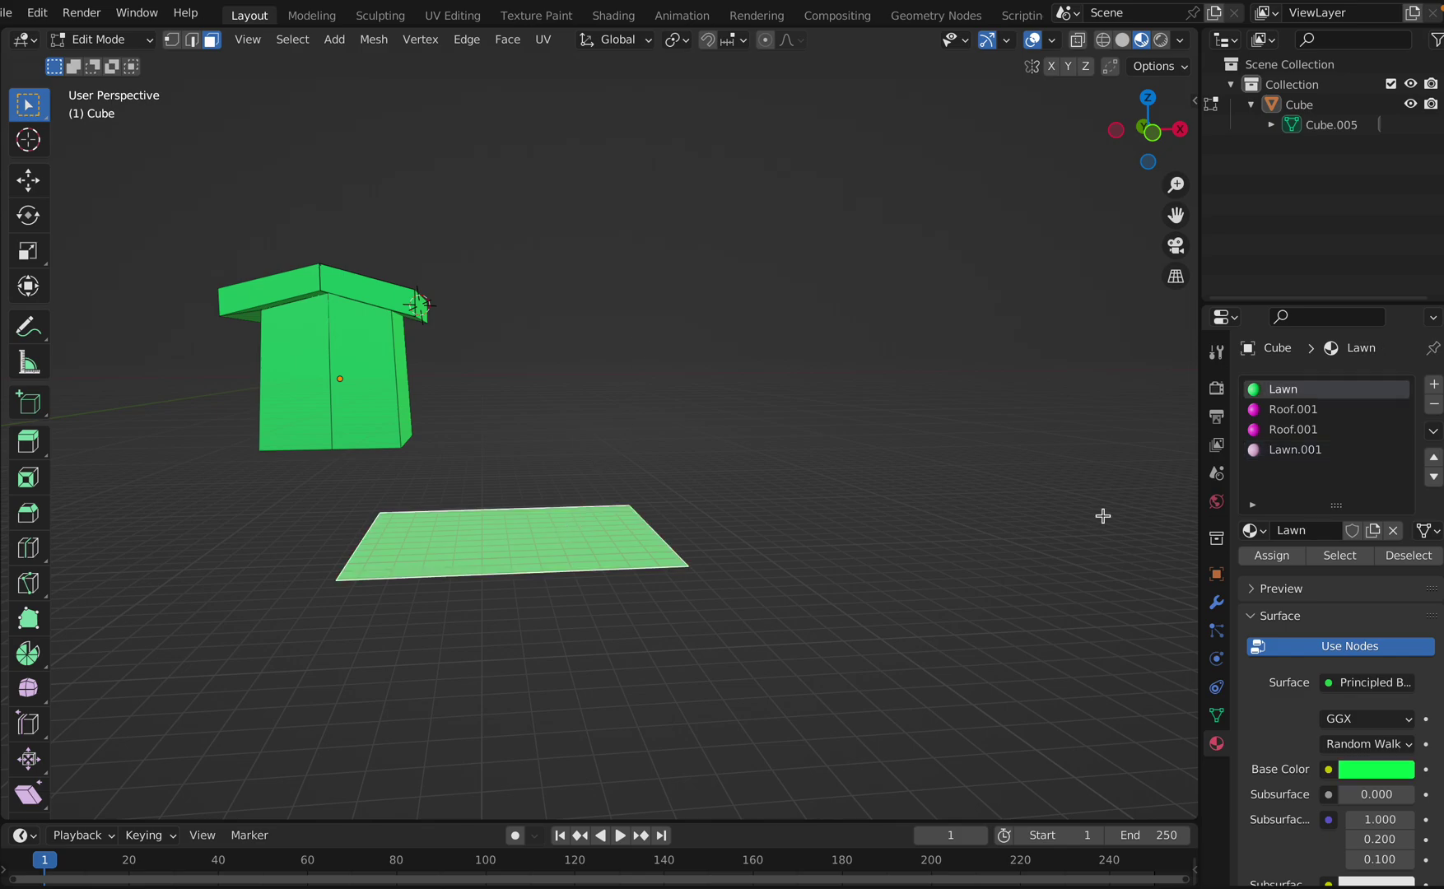
click(1287, 412)
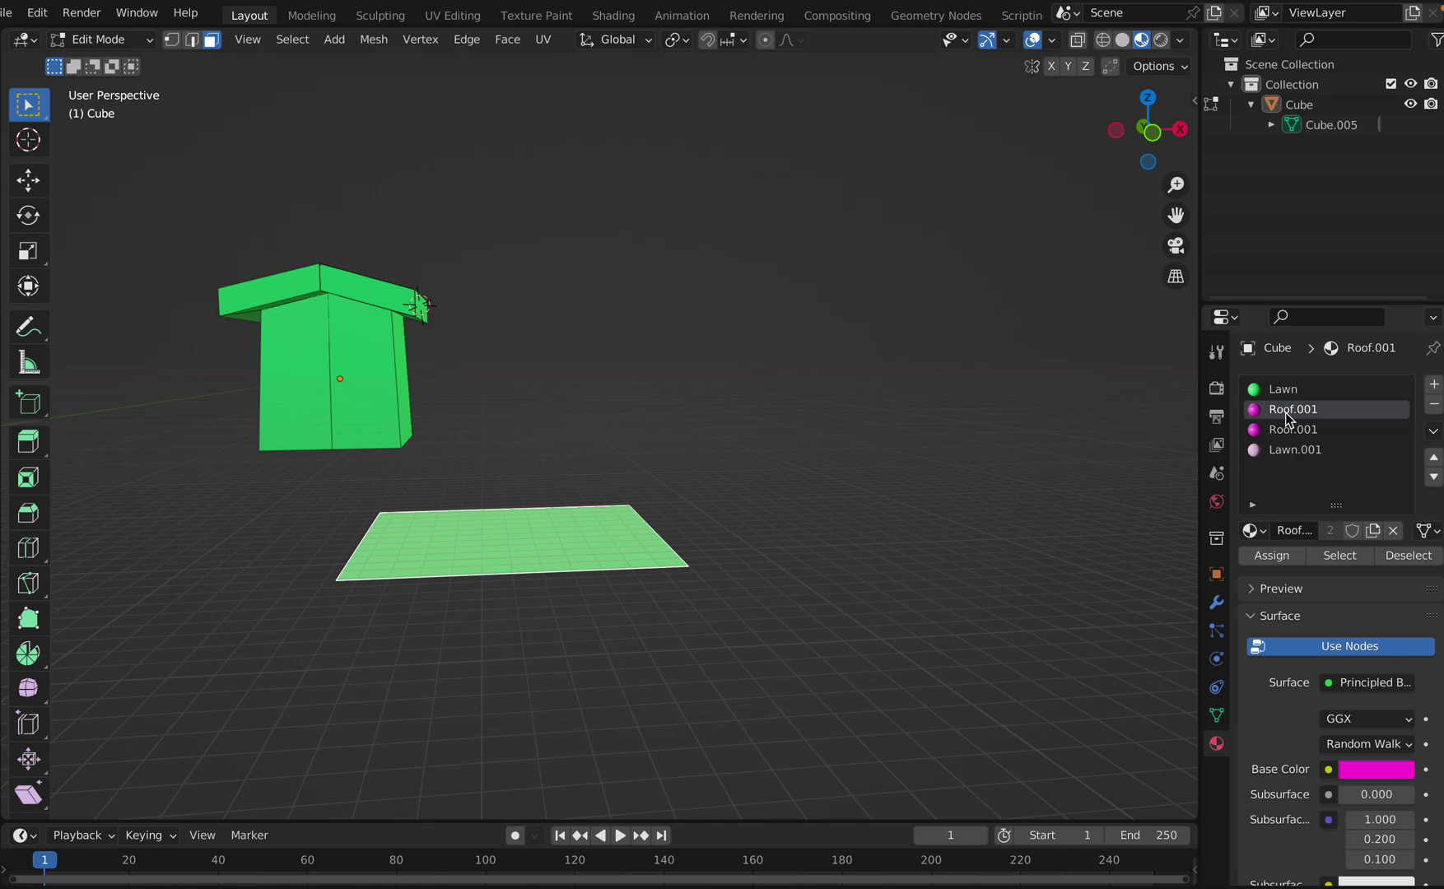
click(1271, 555)
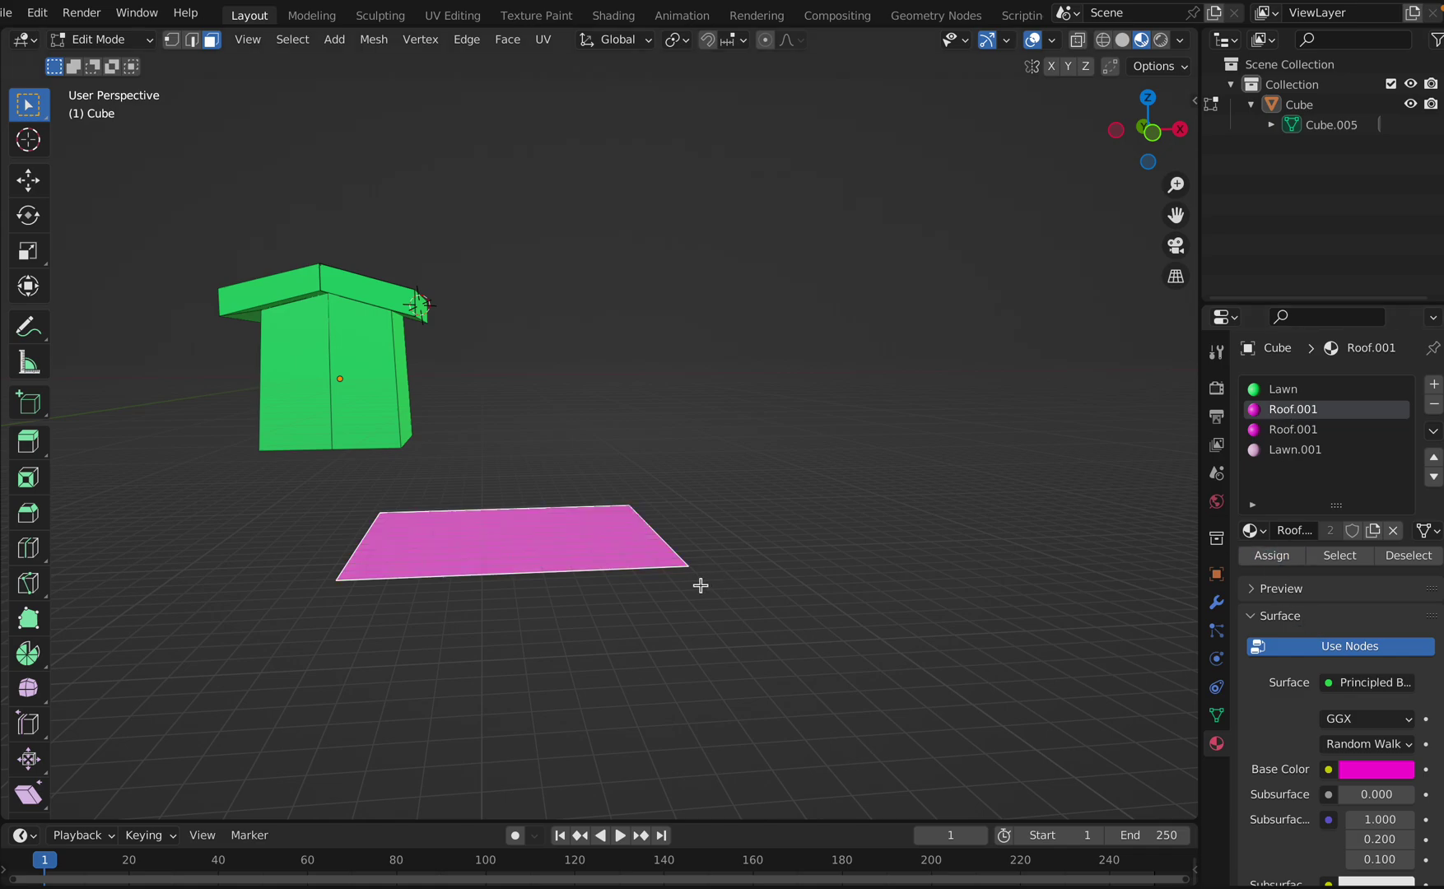
click(564, 635)
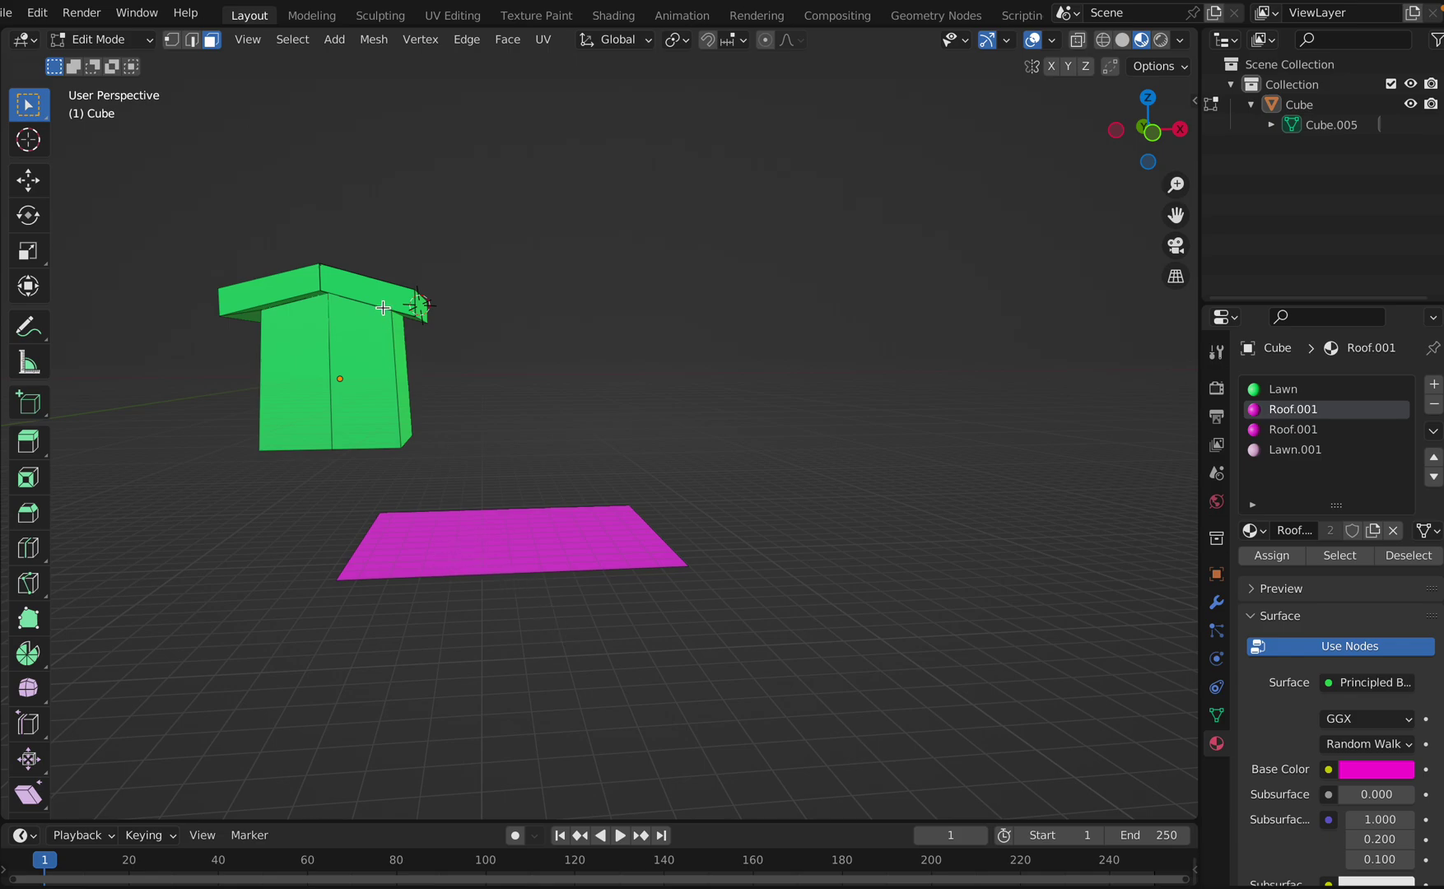
Step: Select the roof faces on both slabs and assign them Roof.001
middle_drag(377, 301, 378, 301)
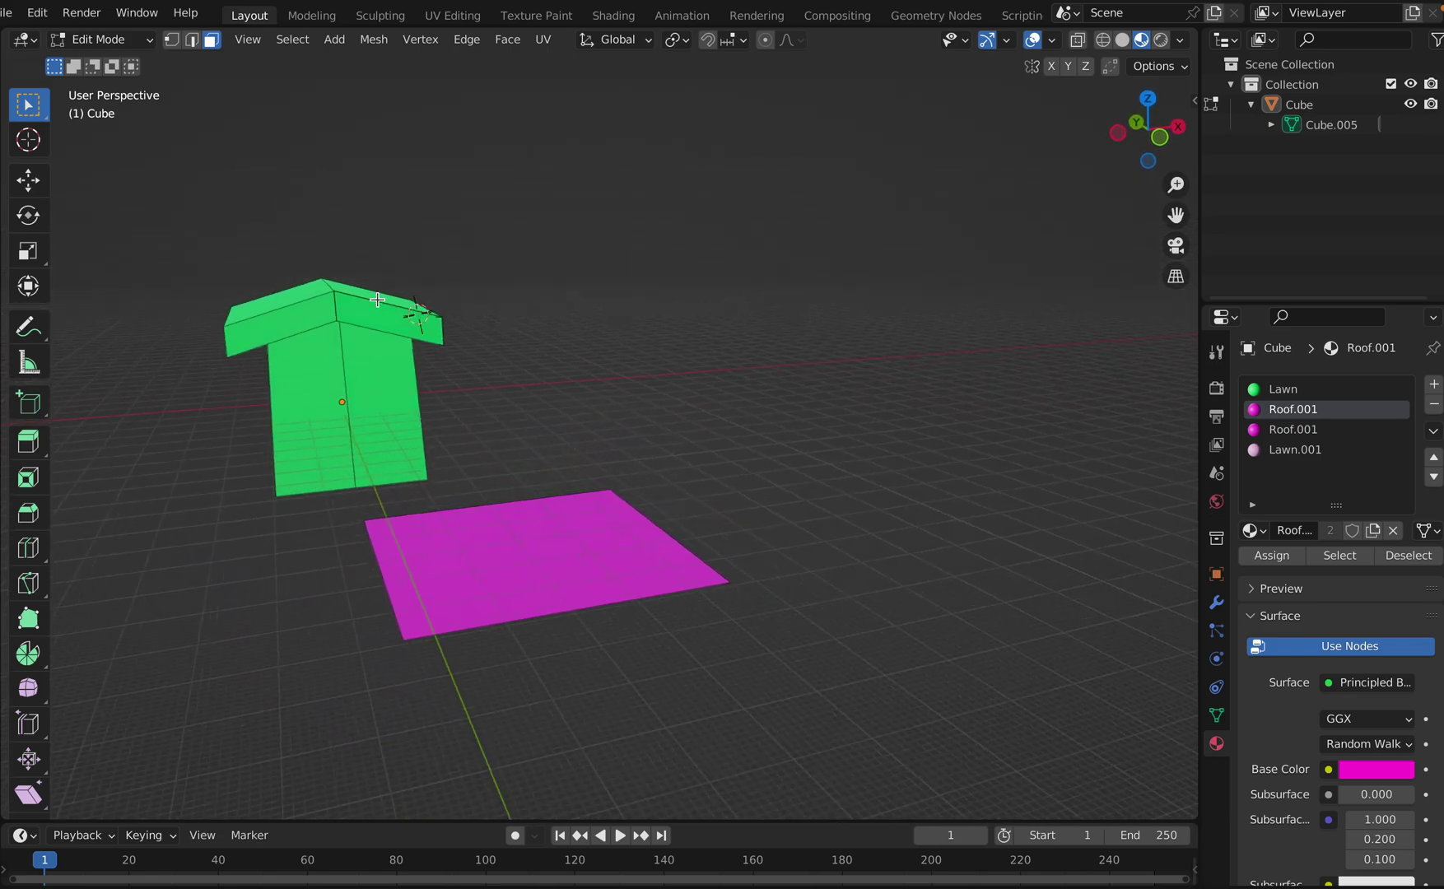
click(369, 316)
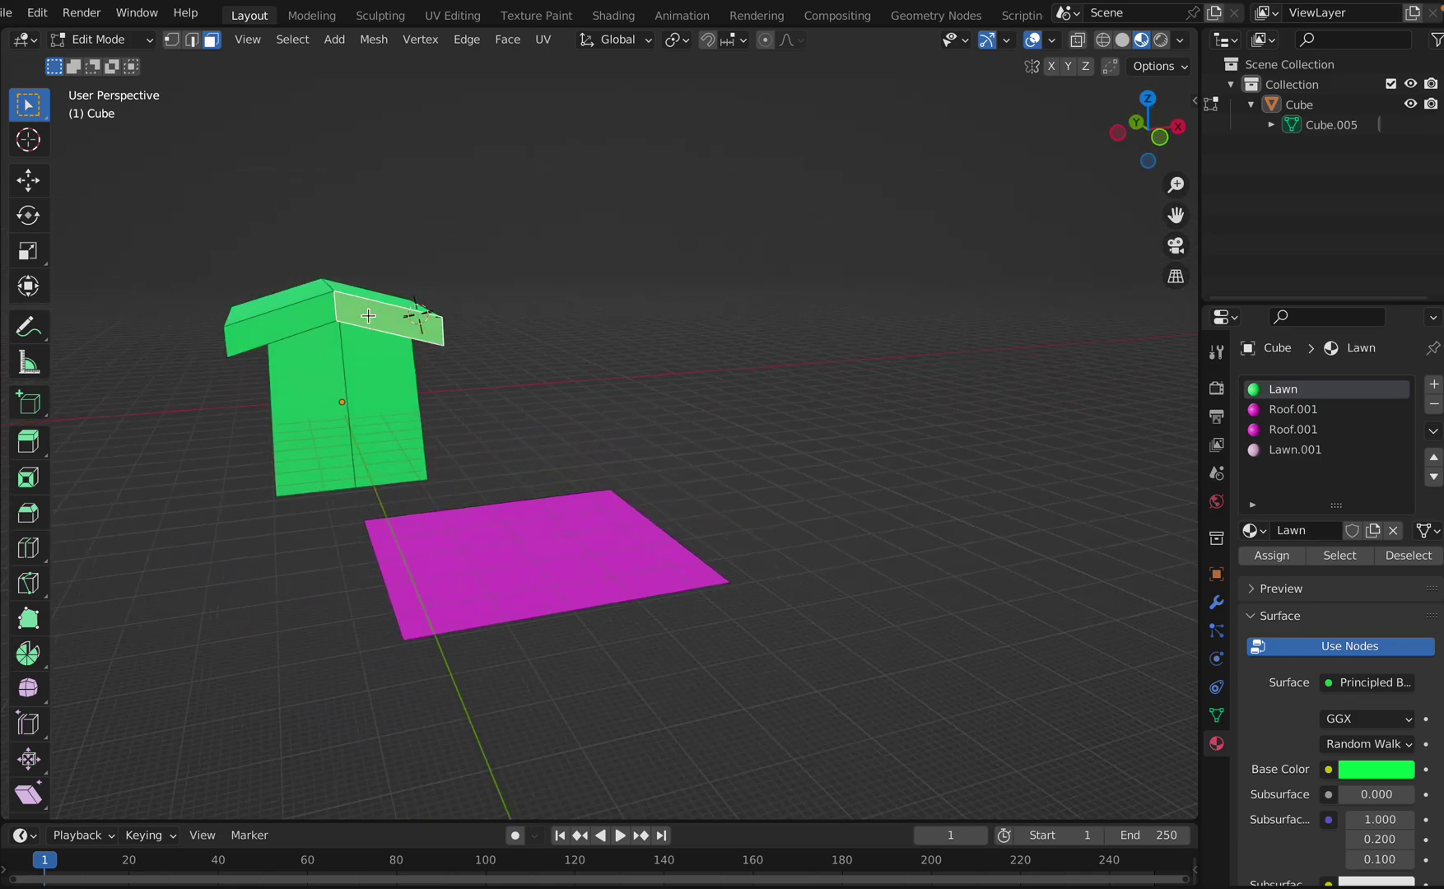
shift+click(303, 308)
middle_drag(301, 308, 819, 284)
shift+click(325, 326)
scroll(346, 323, down, 3)
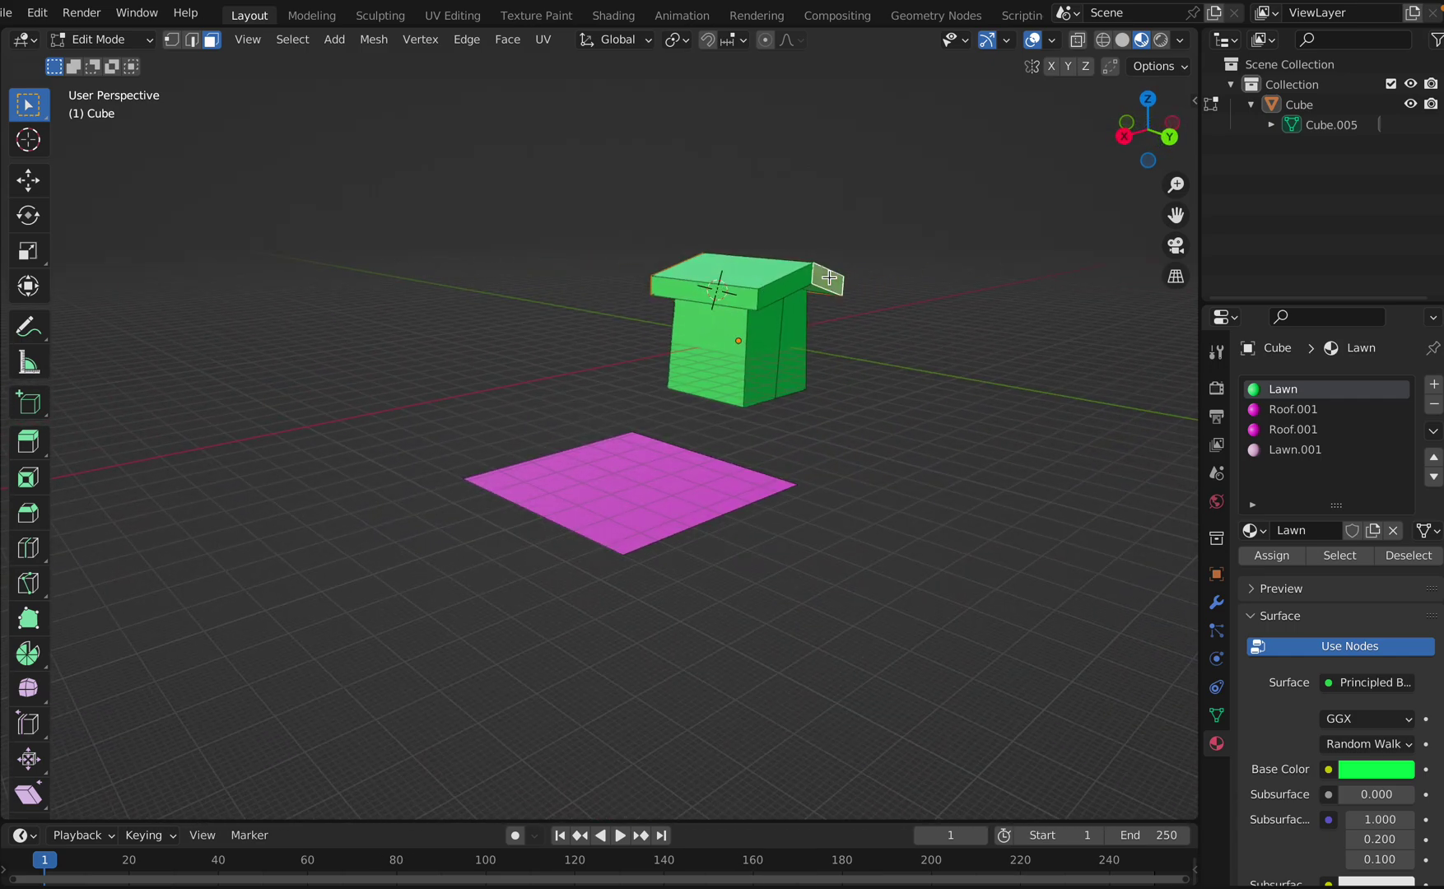
shift+click(764, 294)
shift+click(753, 294)
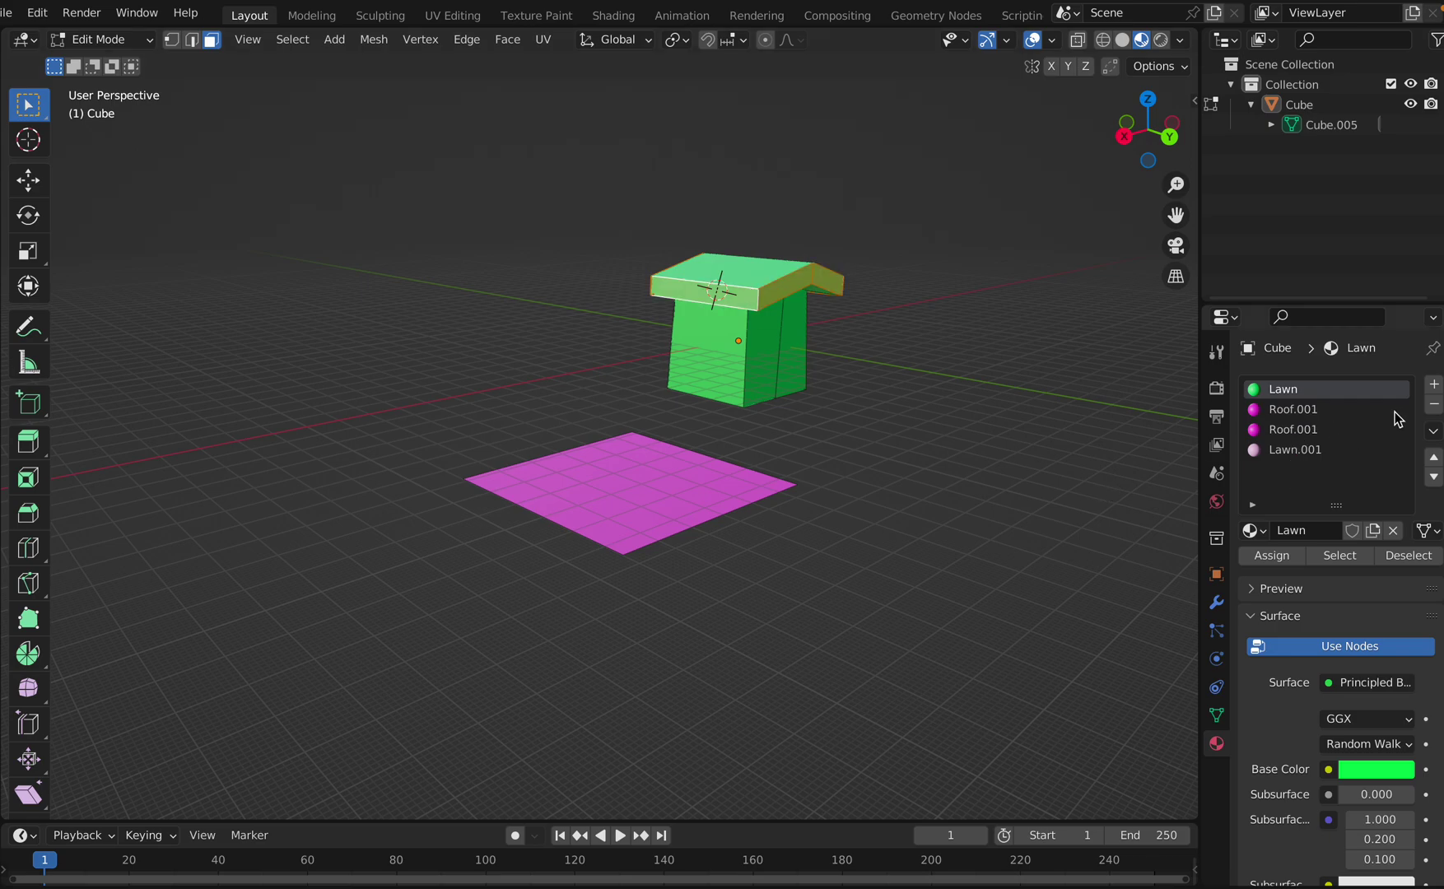
click(1311, 409)
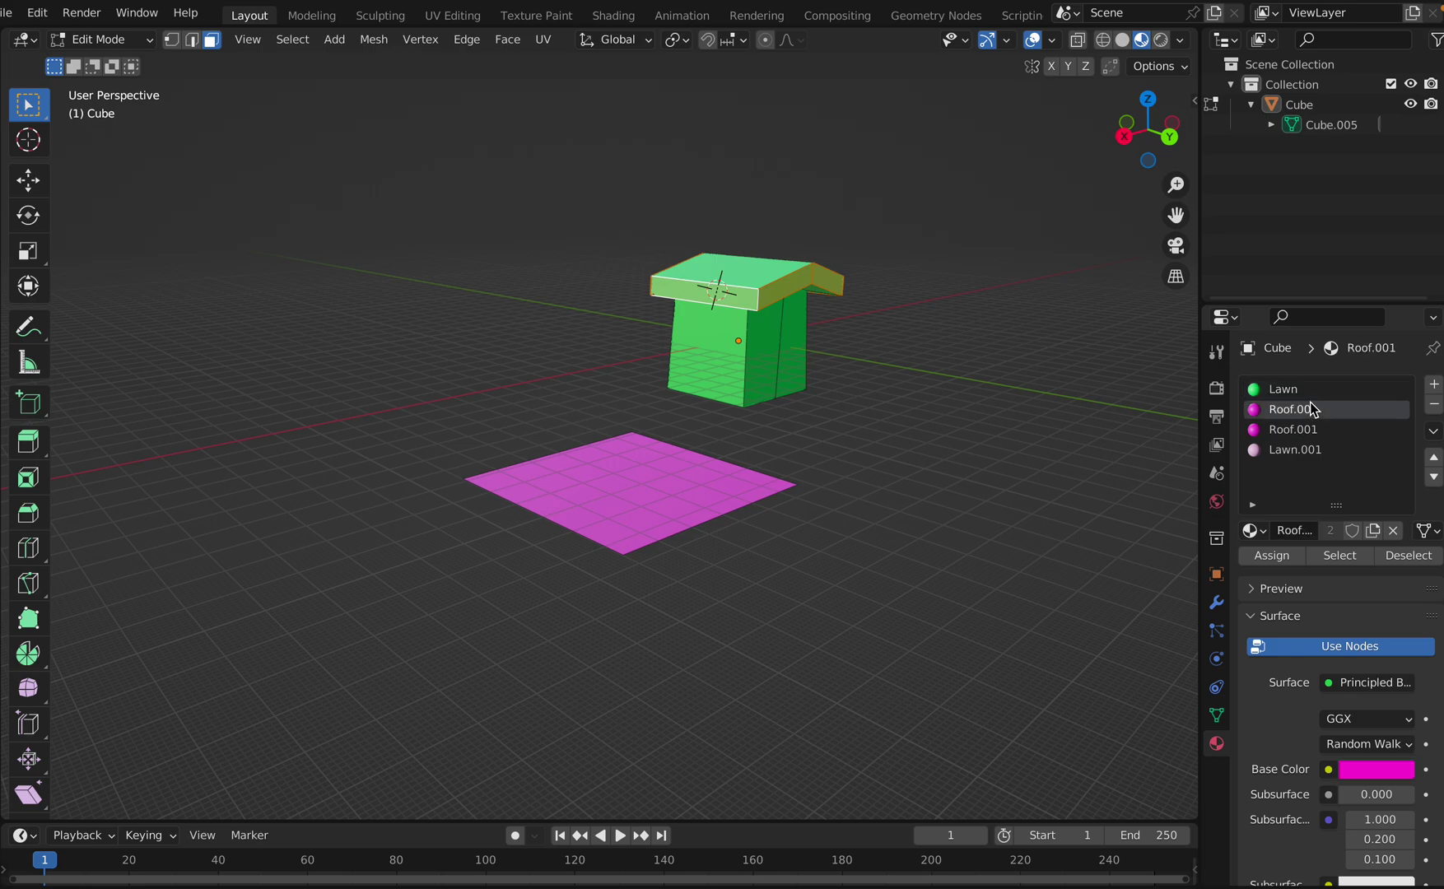
click(1275, 555)
middle_drag(902, 430, 902, 431)
Step: Assign the Lawn material back to the selected ground plane face
click(655, 511)
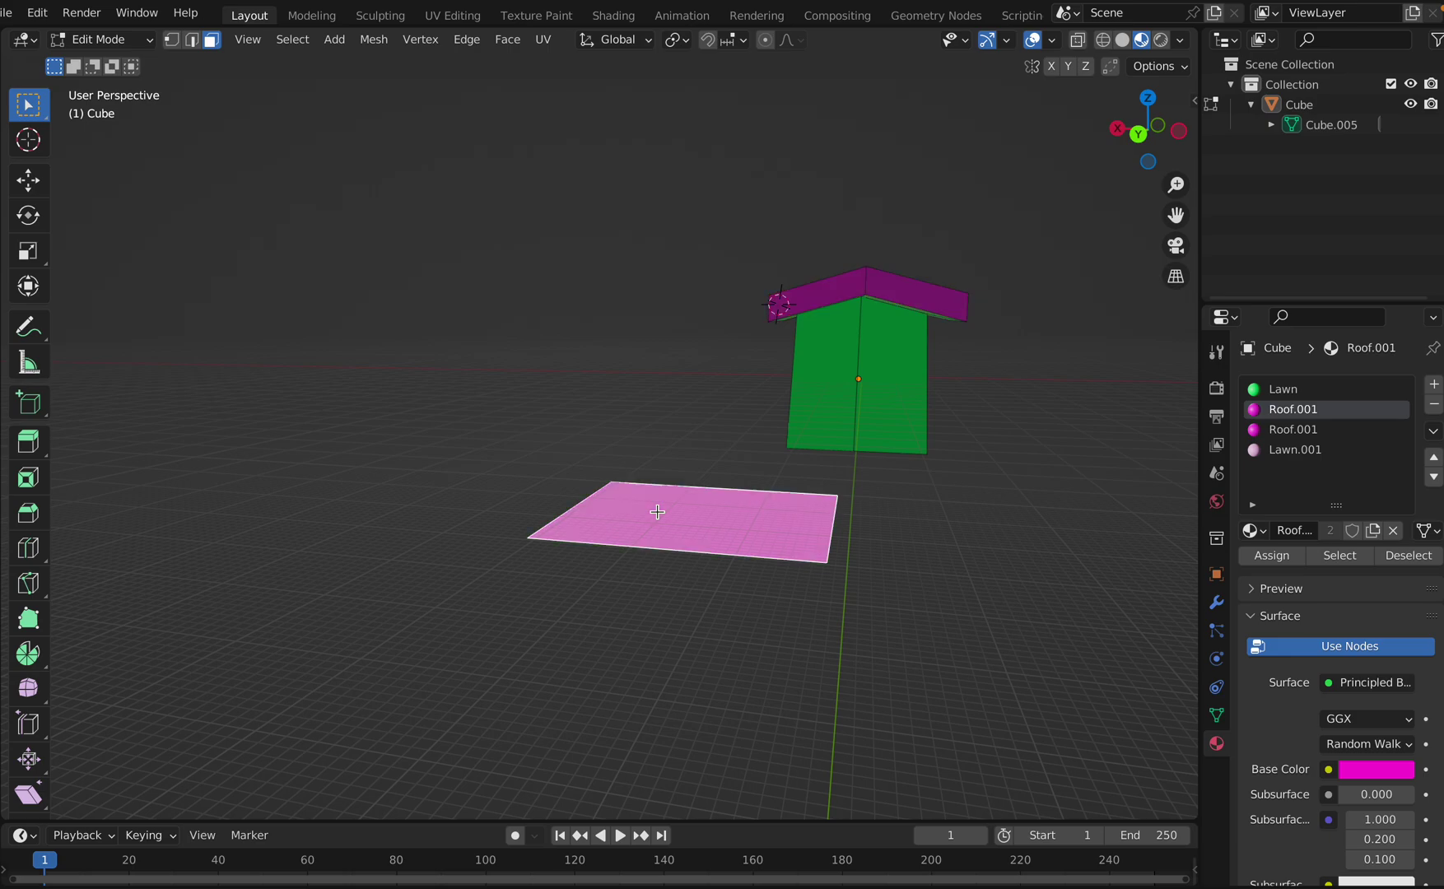
click(1284, 390)
click(1273, 558)
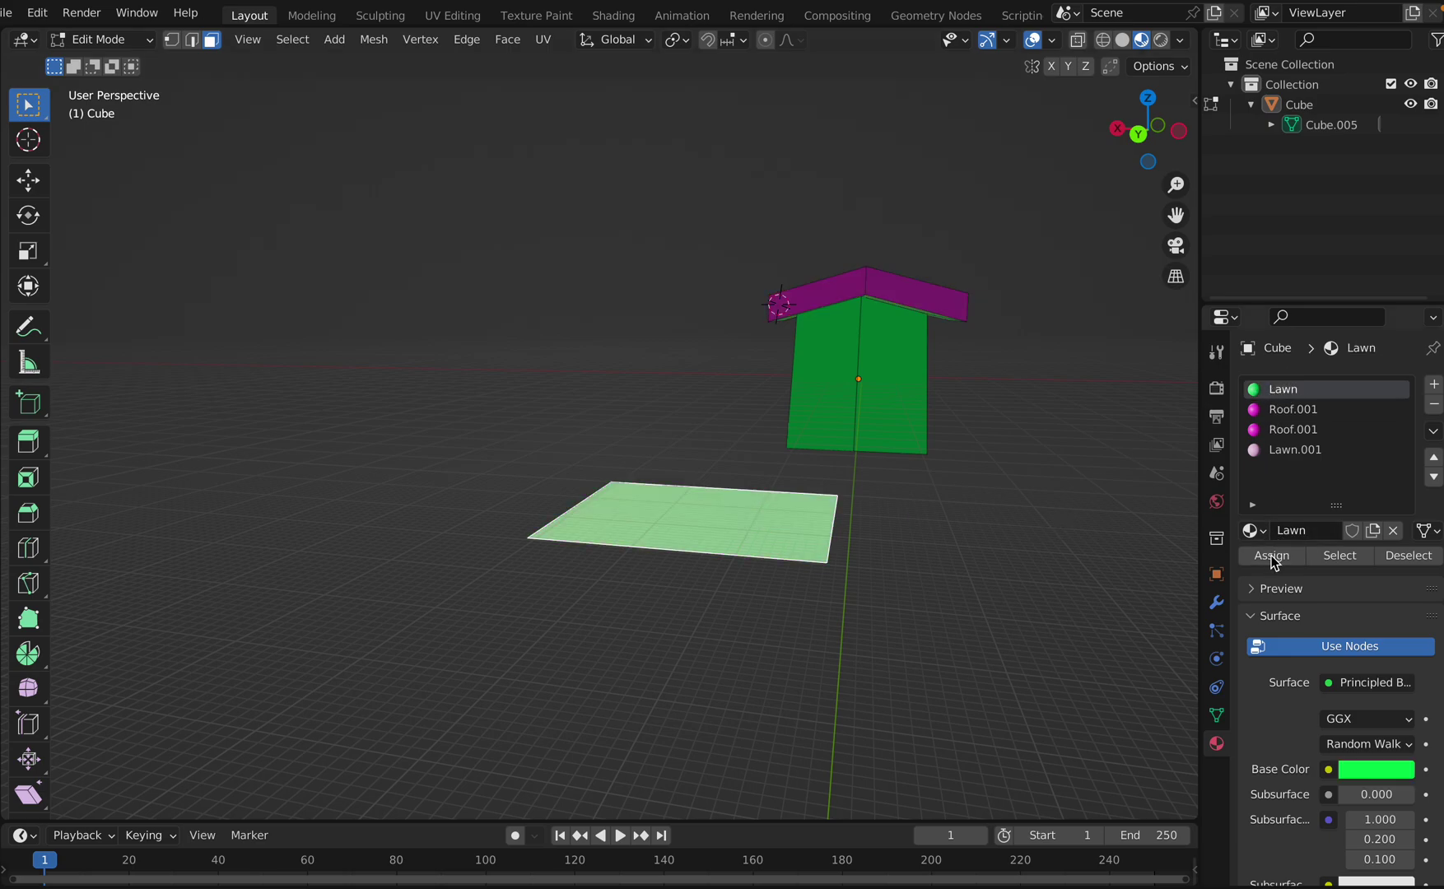
middle_drag(816, 490, 832, 511)
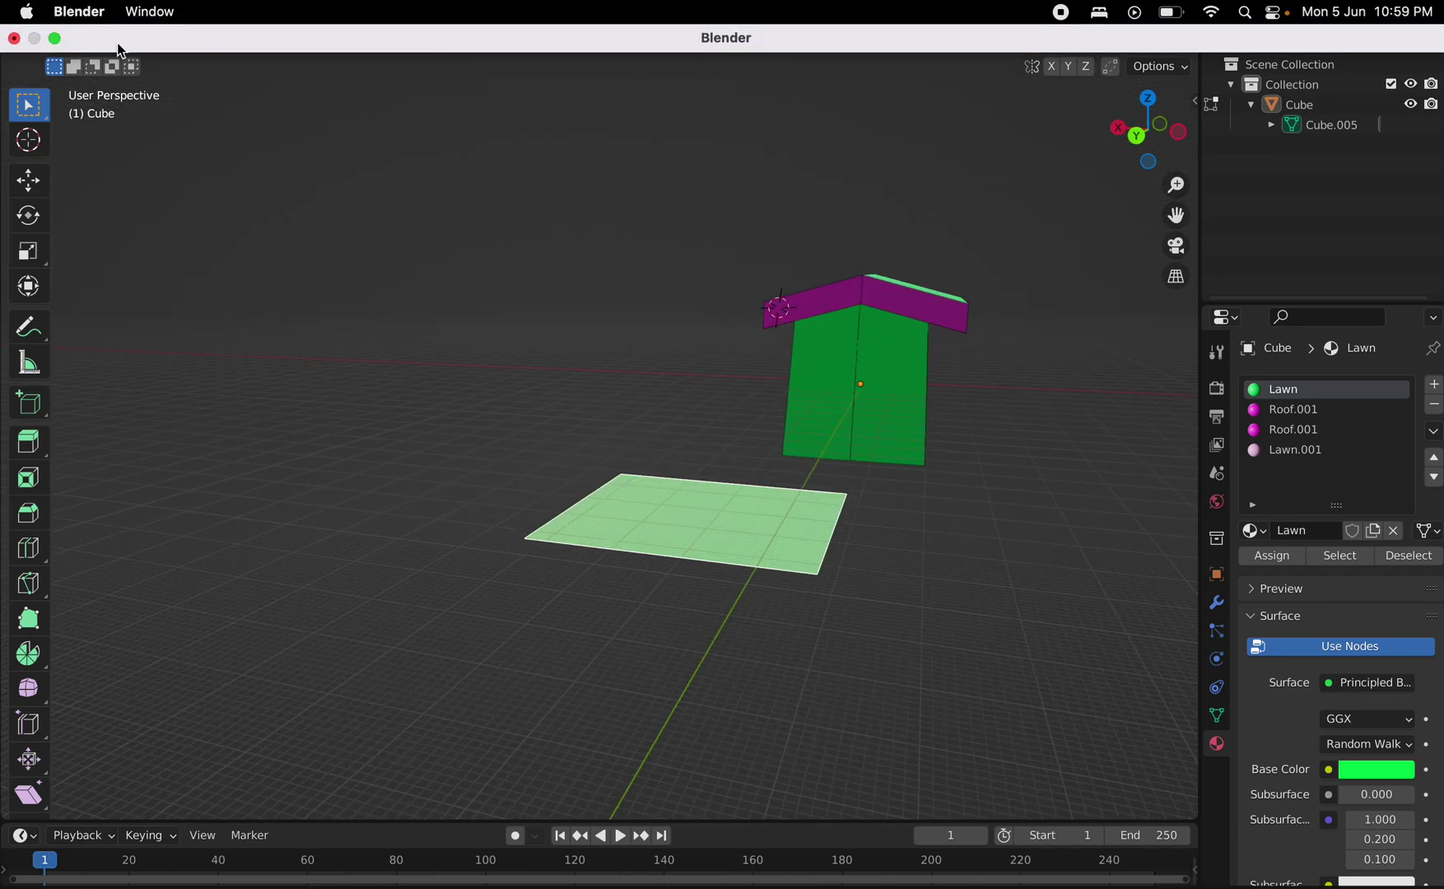
Step: Switch to Object Mode, then grab the house and drop it in place
click(149, 40)
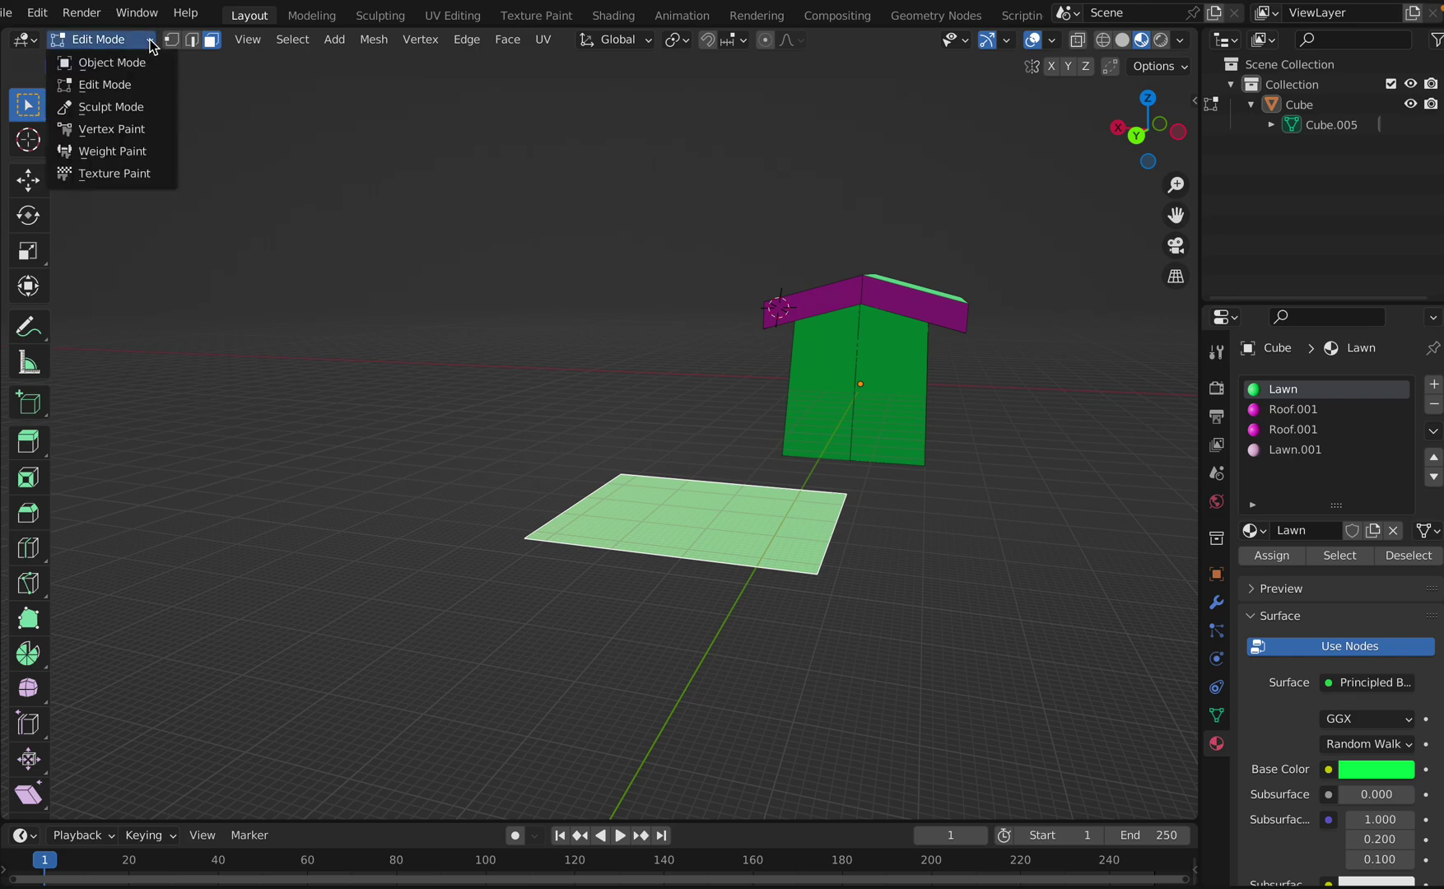
click(138, 68)
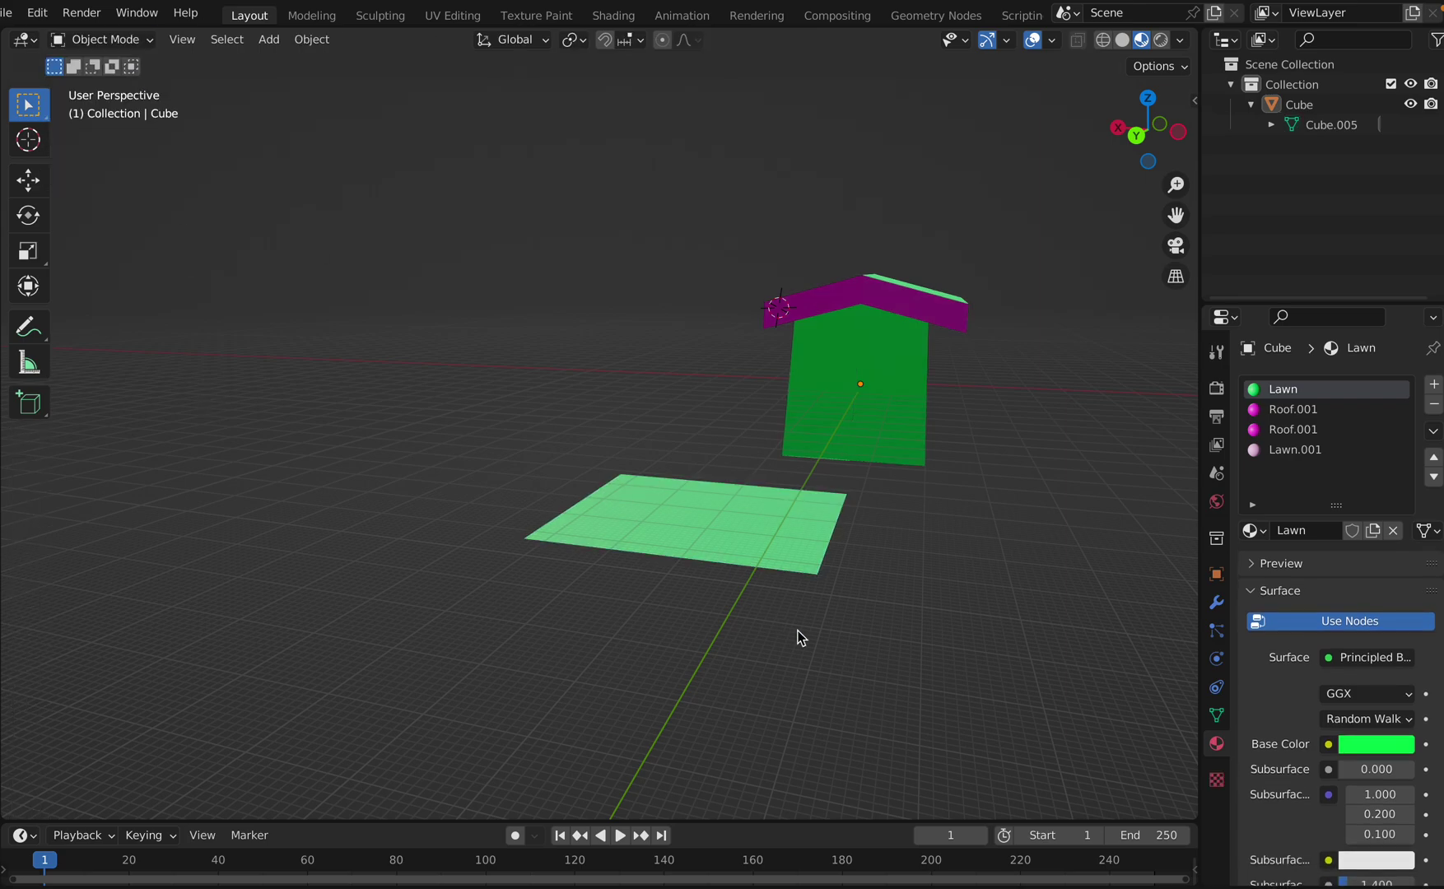
click(734, 508)
key(g)
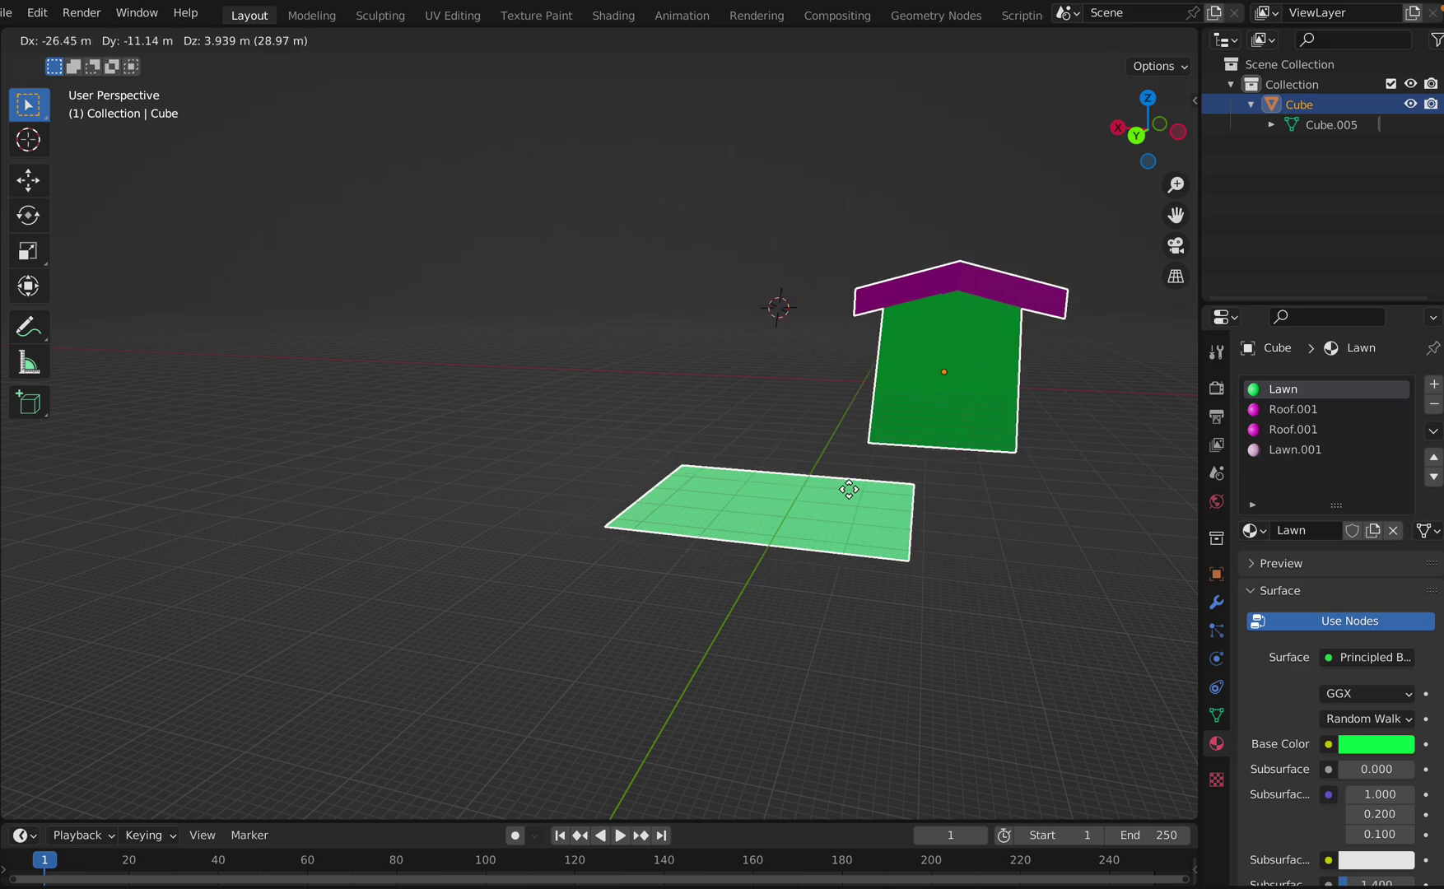
click(735, 506)
click(918, 628)
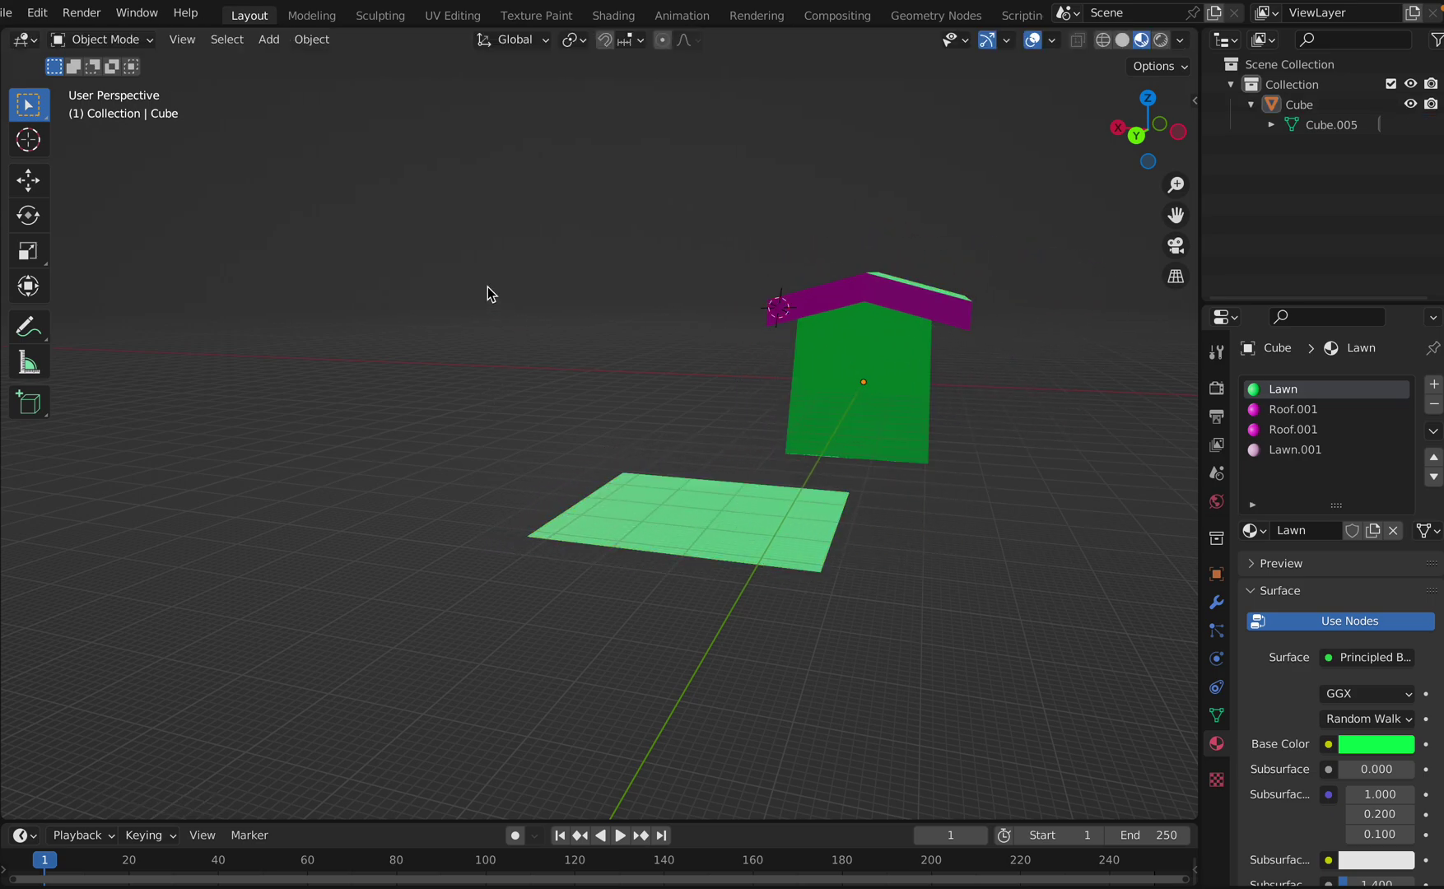
Step: Re-enter Edit Mode, select the lawn plane face and move it beneath the house
click(142, 40)
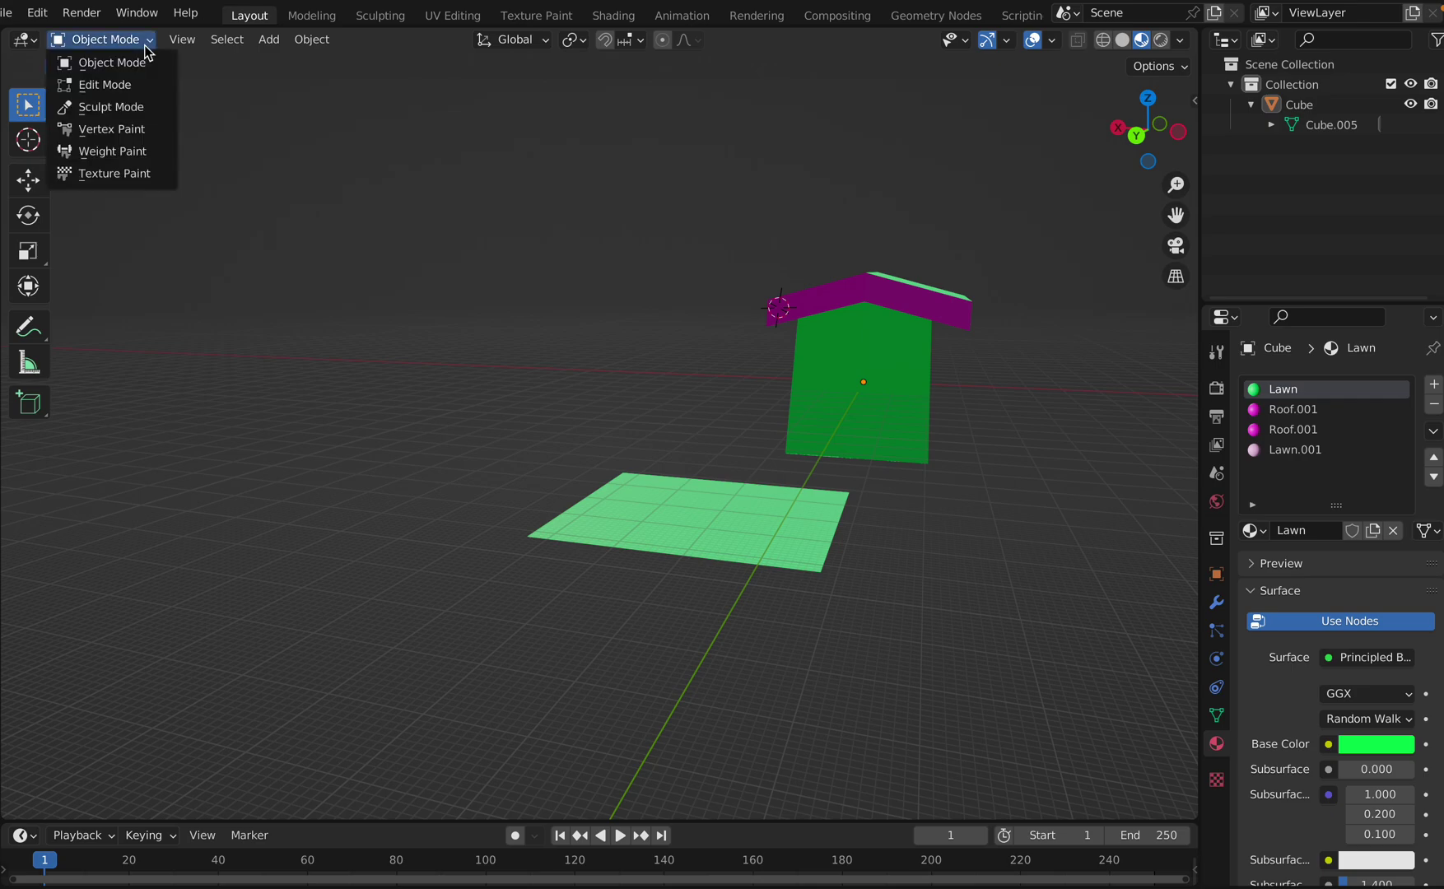
click(126, 87)
click(388, 504)
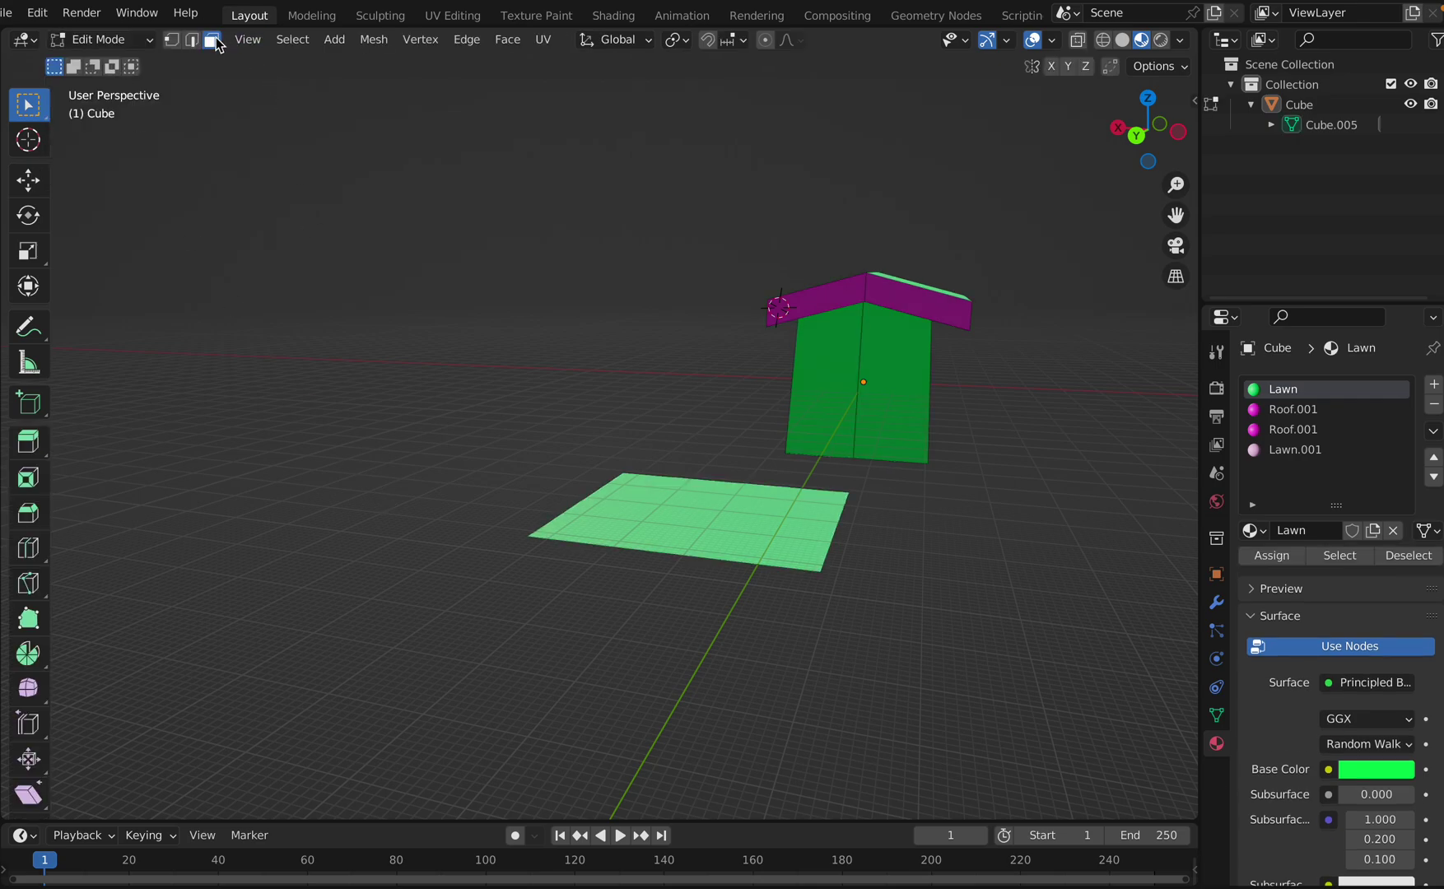
click(721, 520)
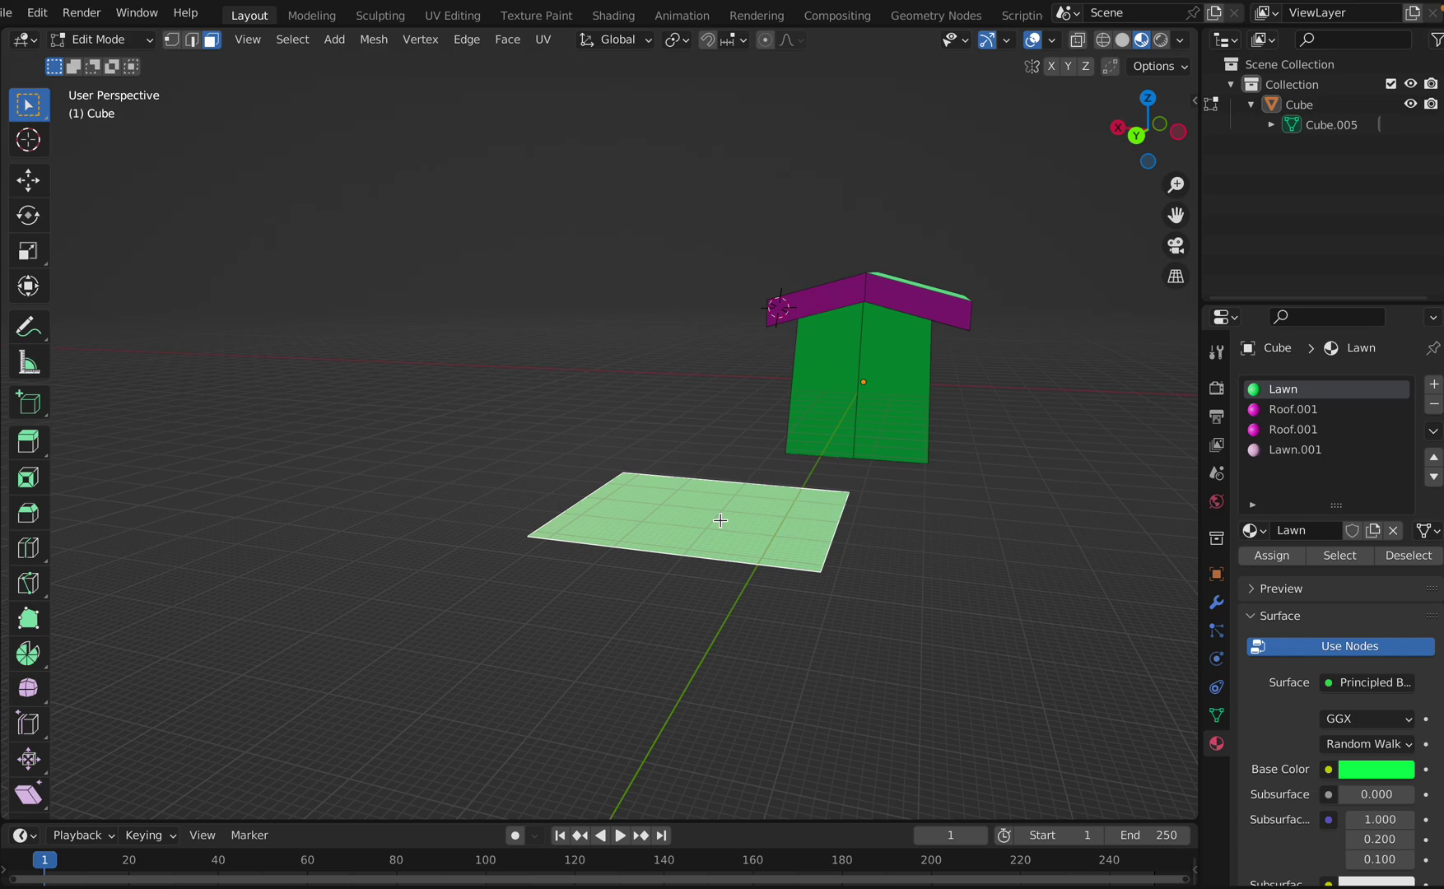
key(g)
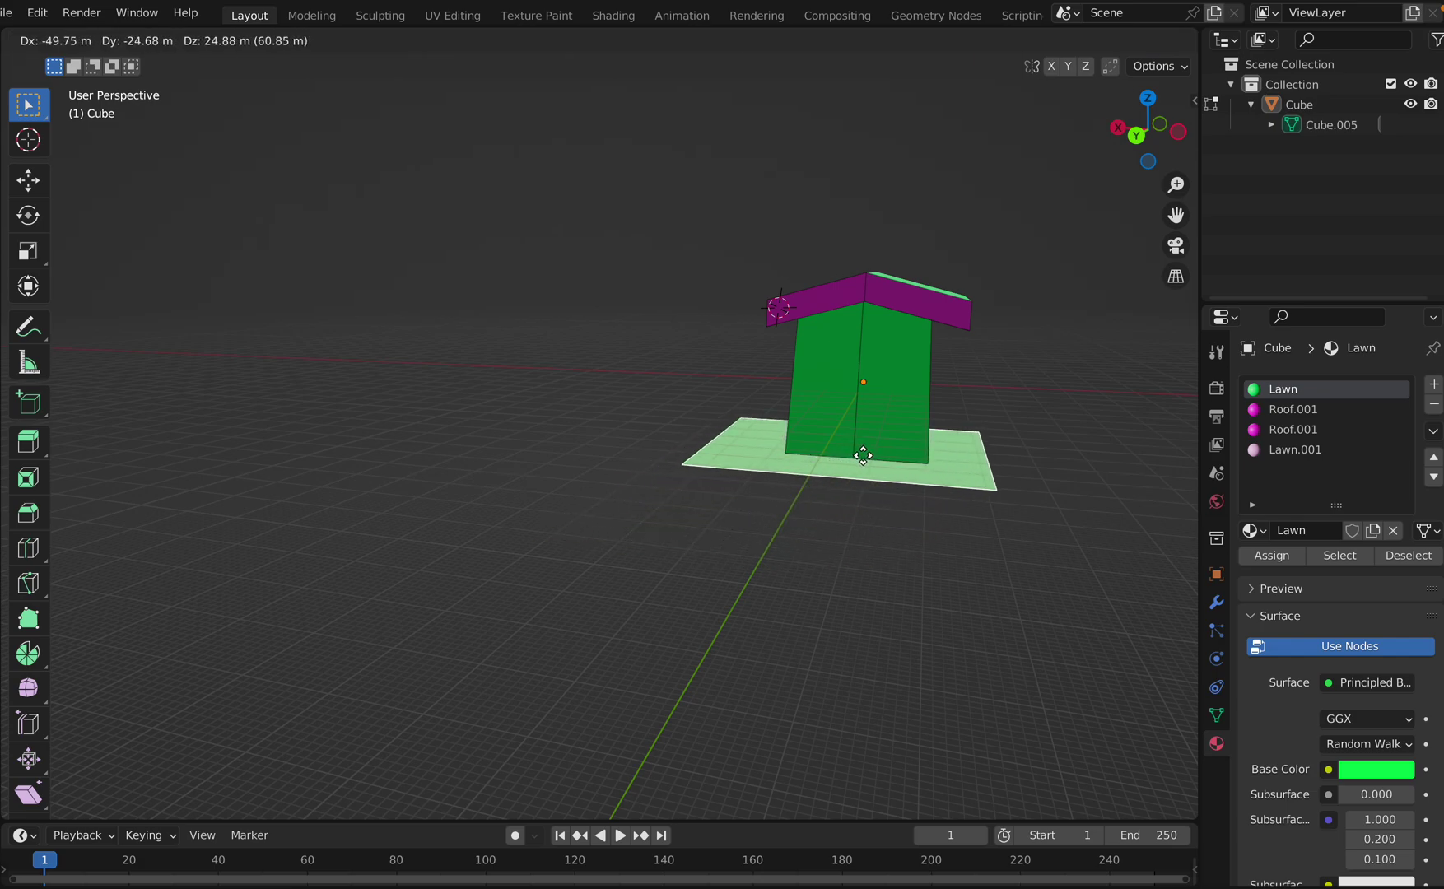
click(850, 451)
middle_drag(852, 451, 855, 452)
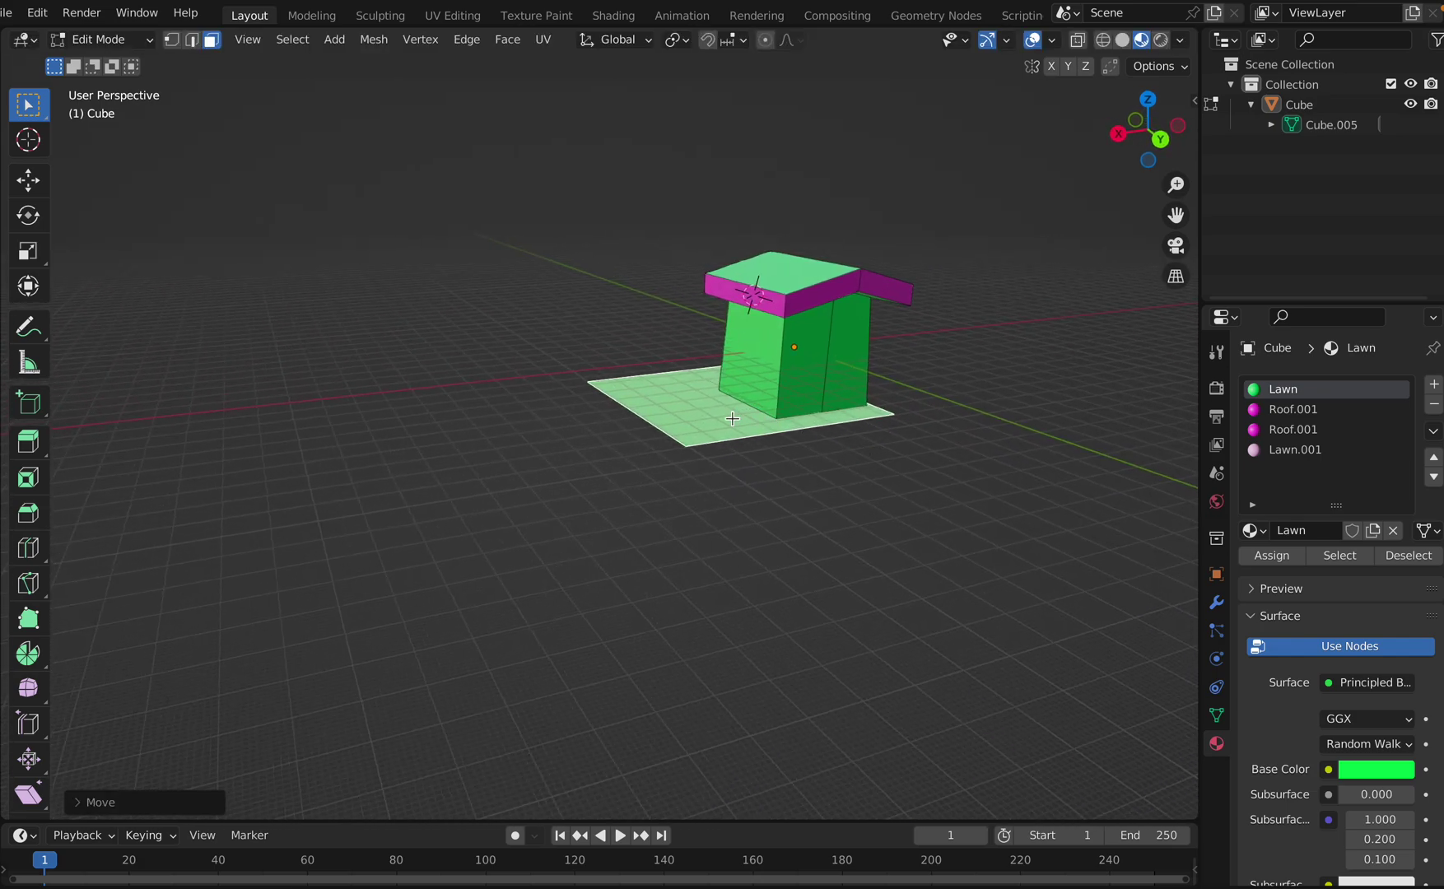
Step: Nudge the lawn plane three more times, orbiting to check it sits under the house
click(733, 418)
key(g)
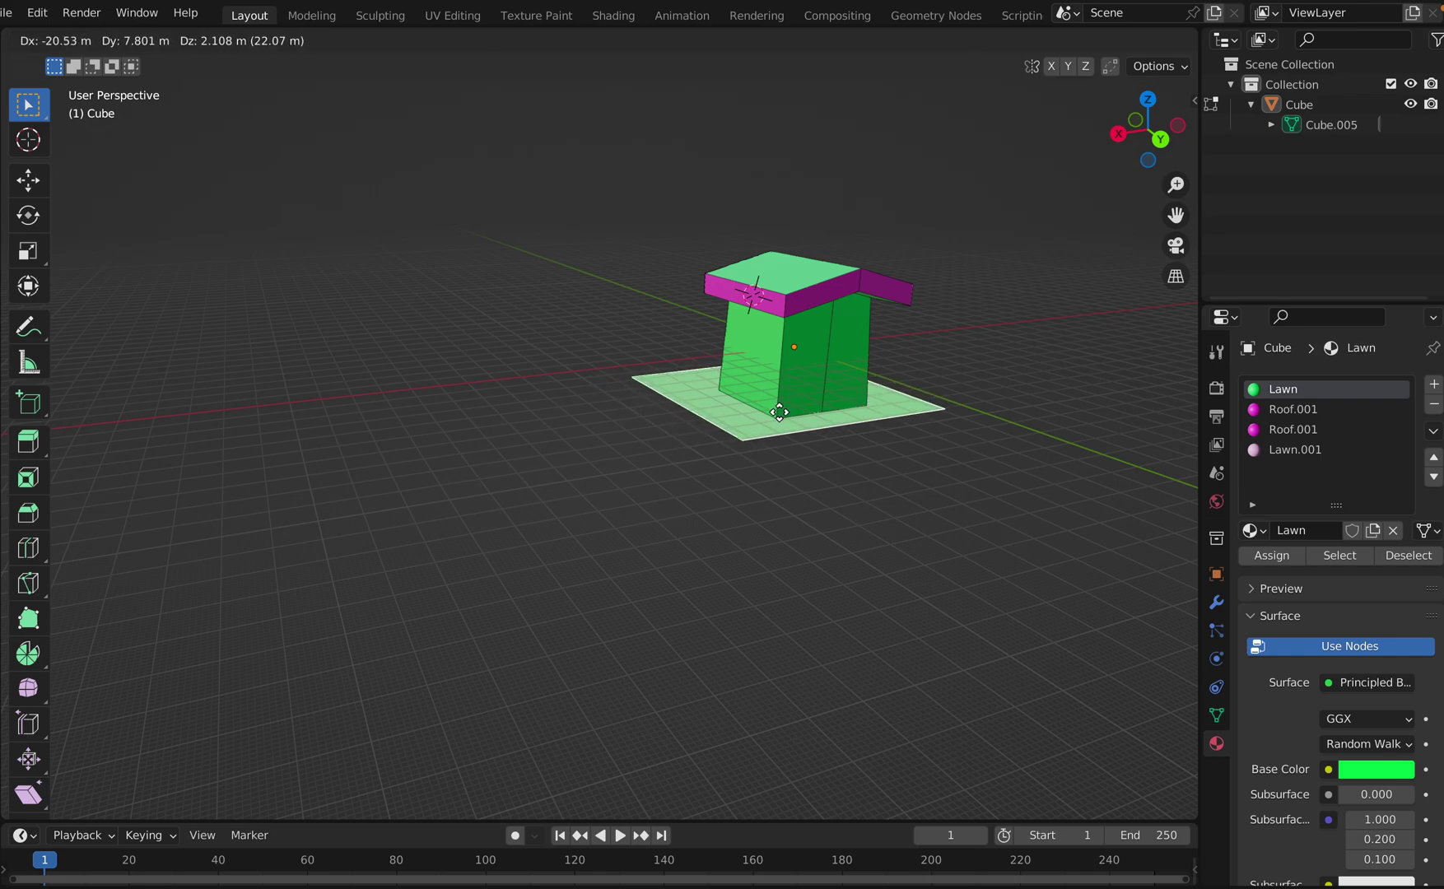
click(779, 412)
middle_drag(780, 410, 797, 442)
click(794, 456)
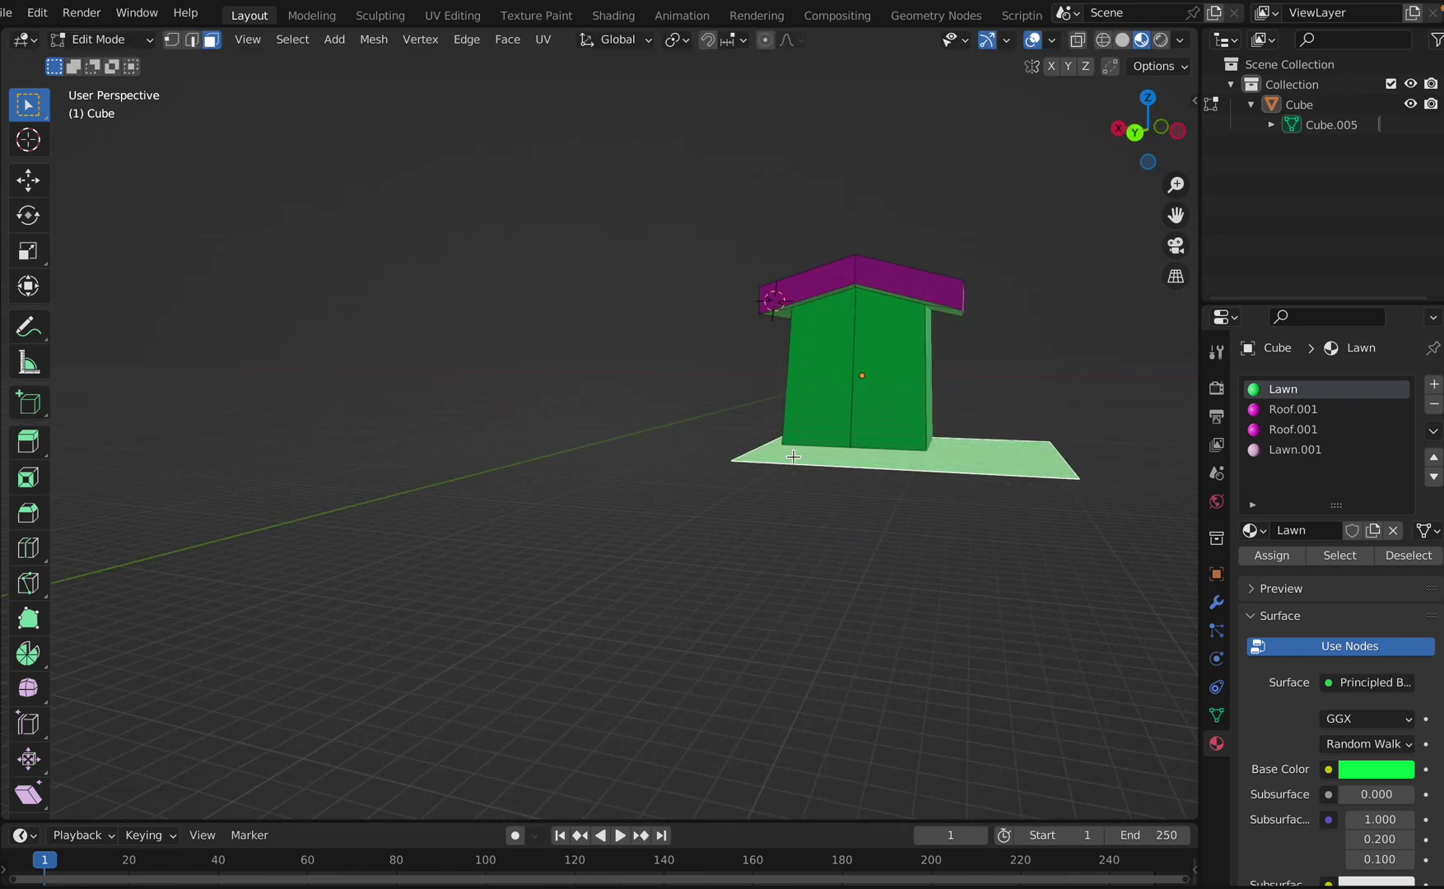
key(g)
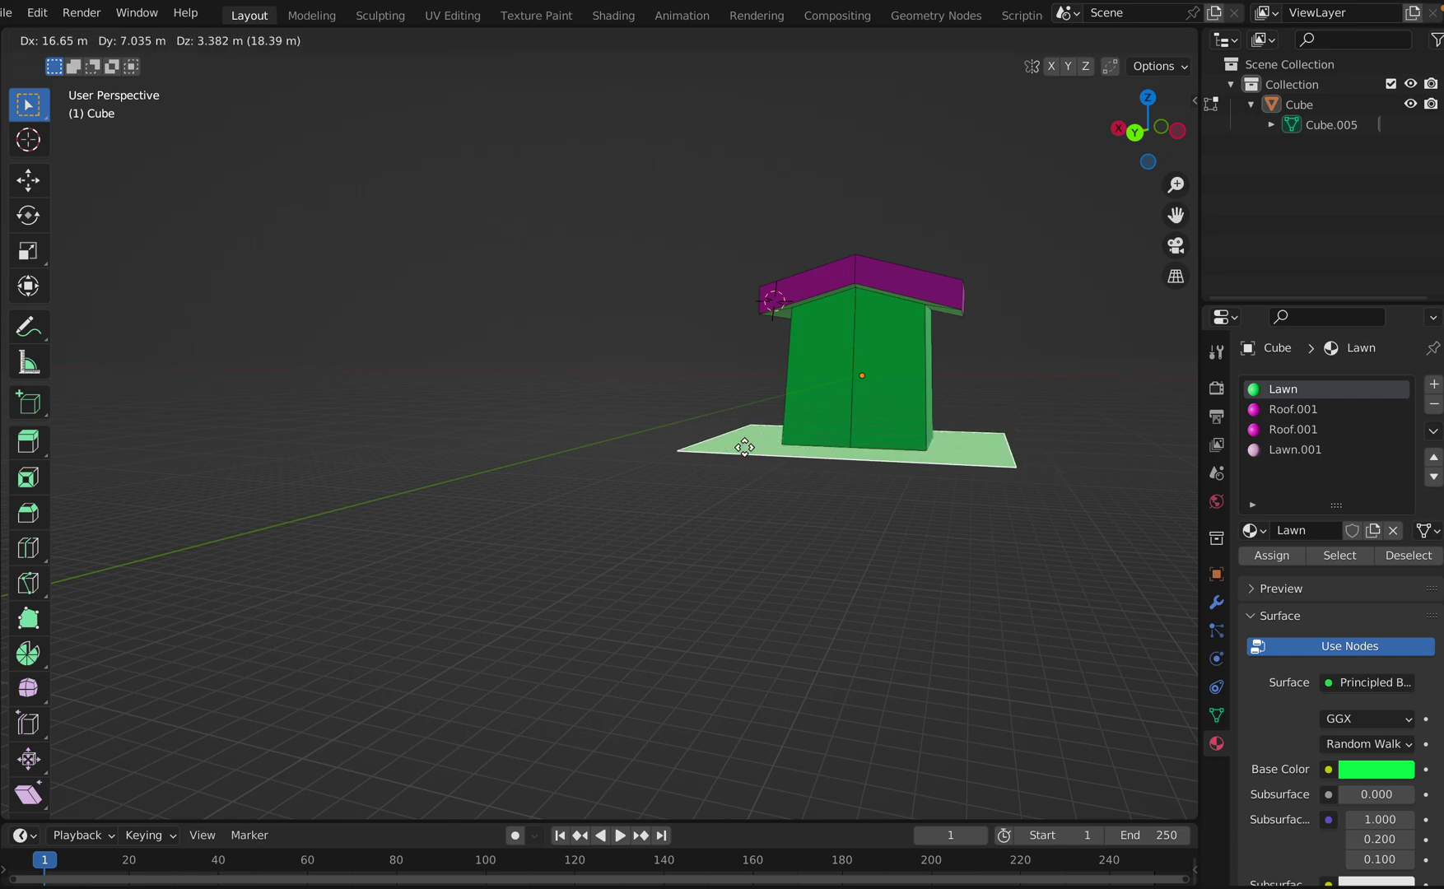
click(744, 446)
middle_drag(744, 446, 744, 448)
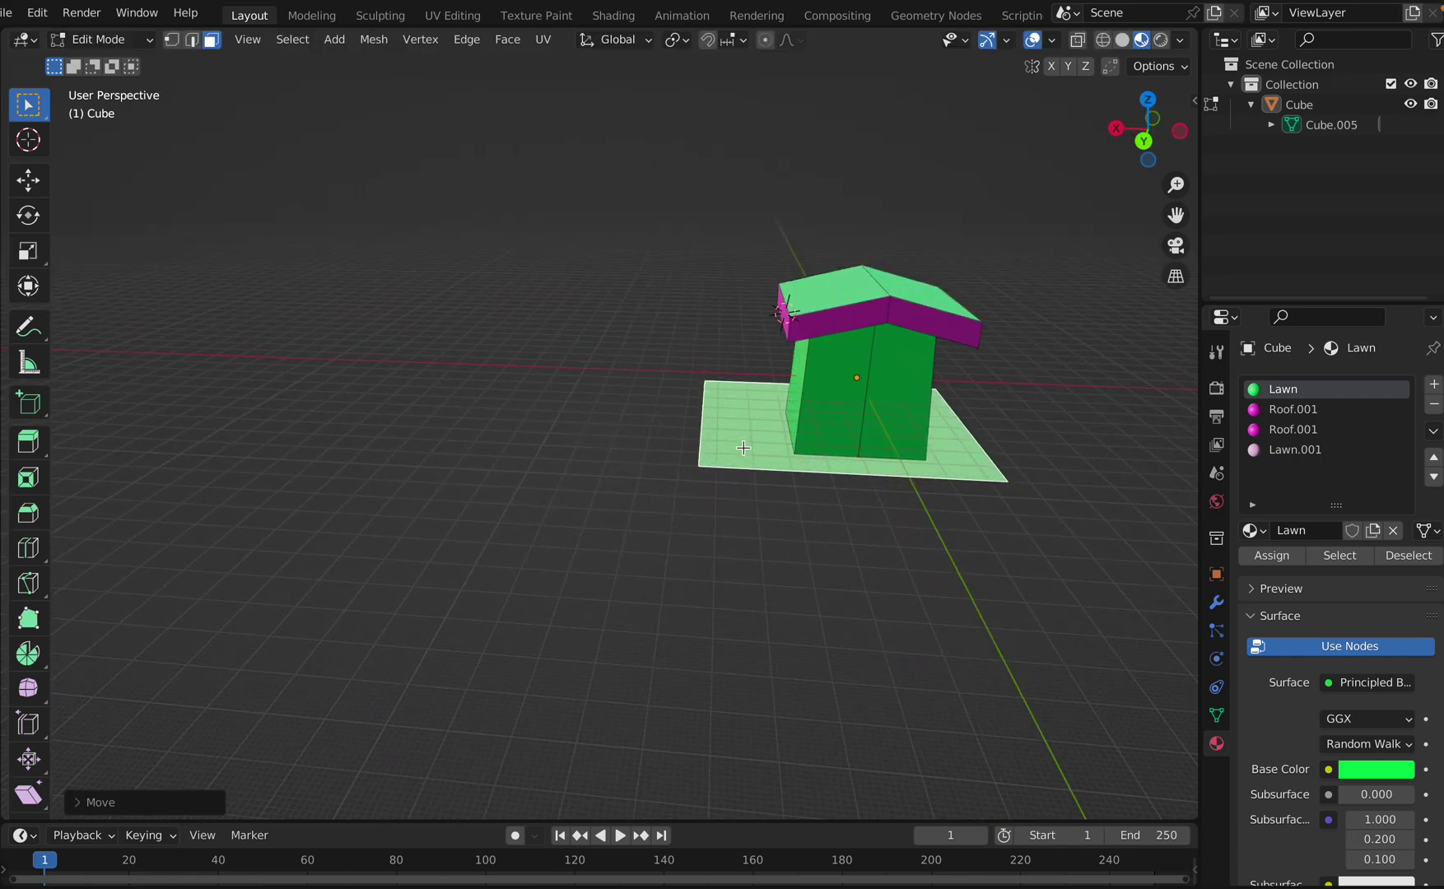
click(744, 449)
key(g)
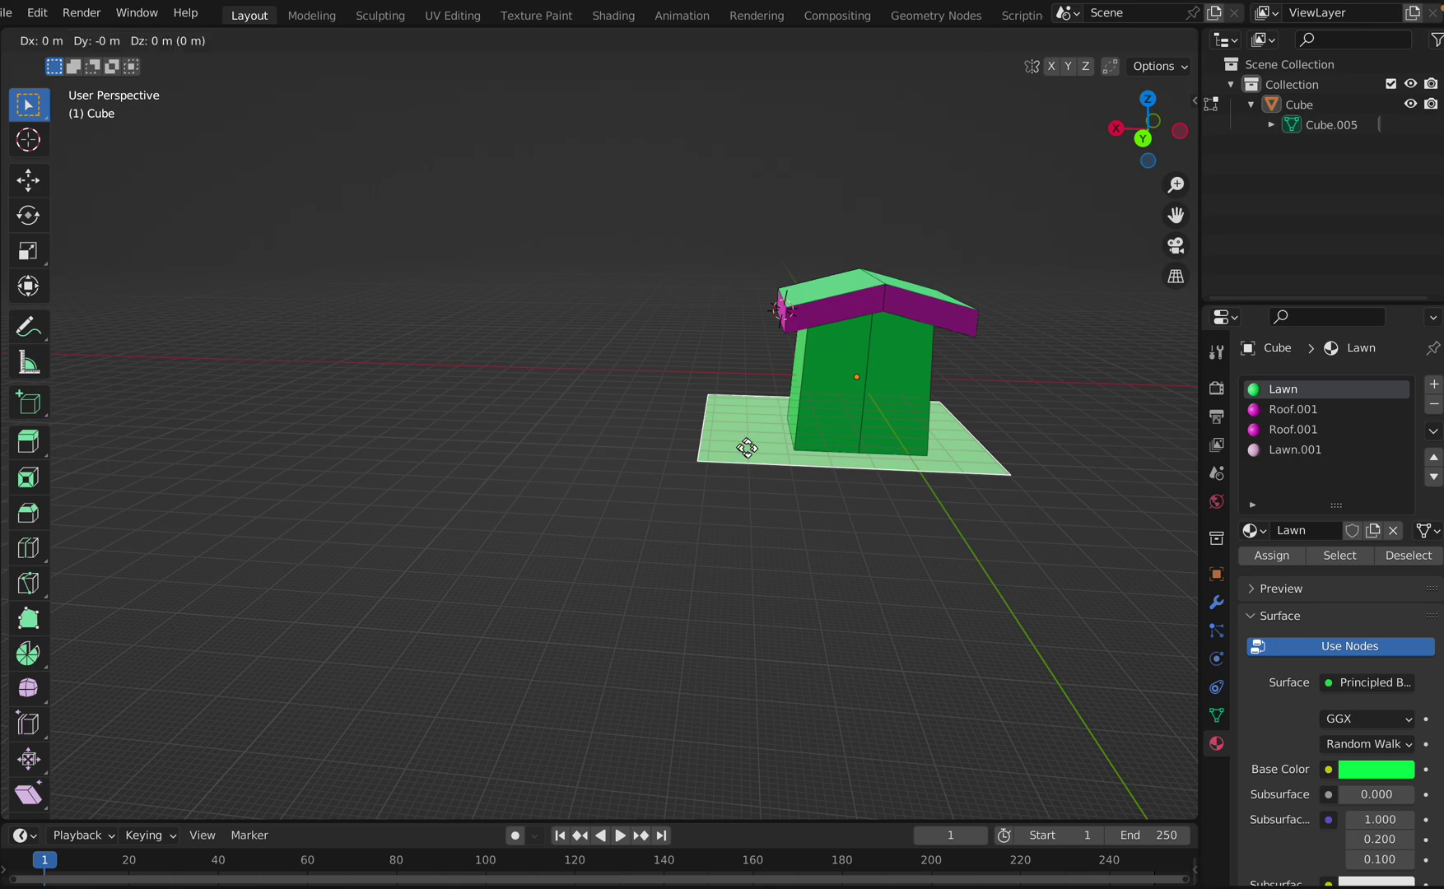
click(756, 449)
middle_drag(756, 448, 756, 449)
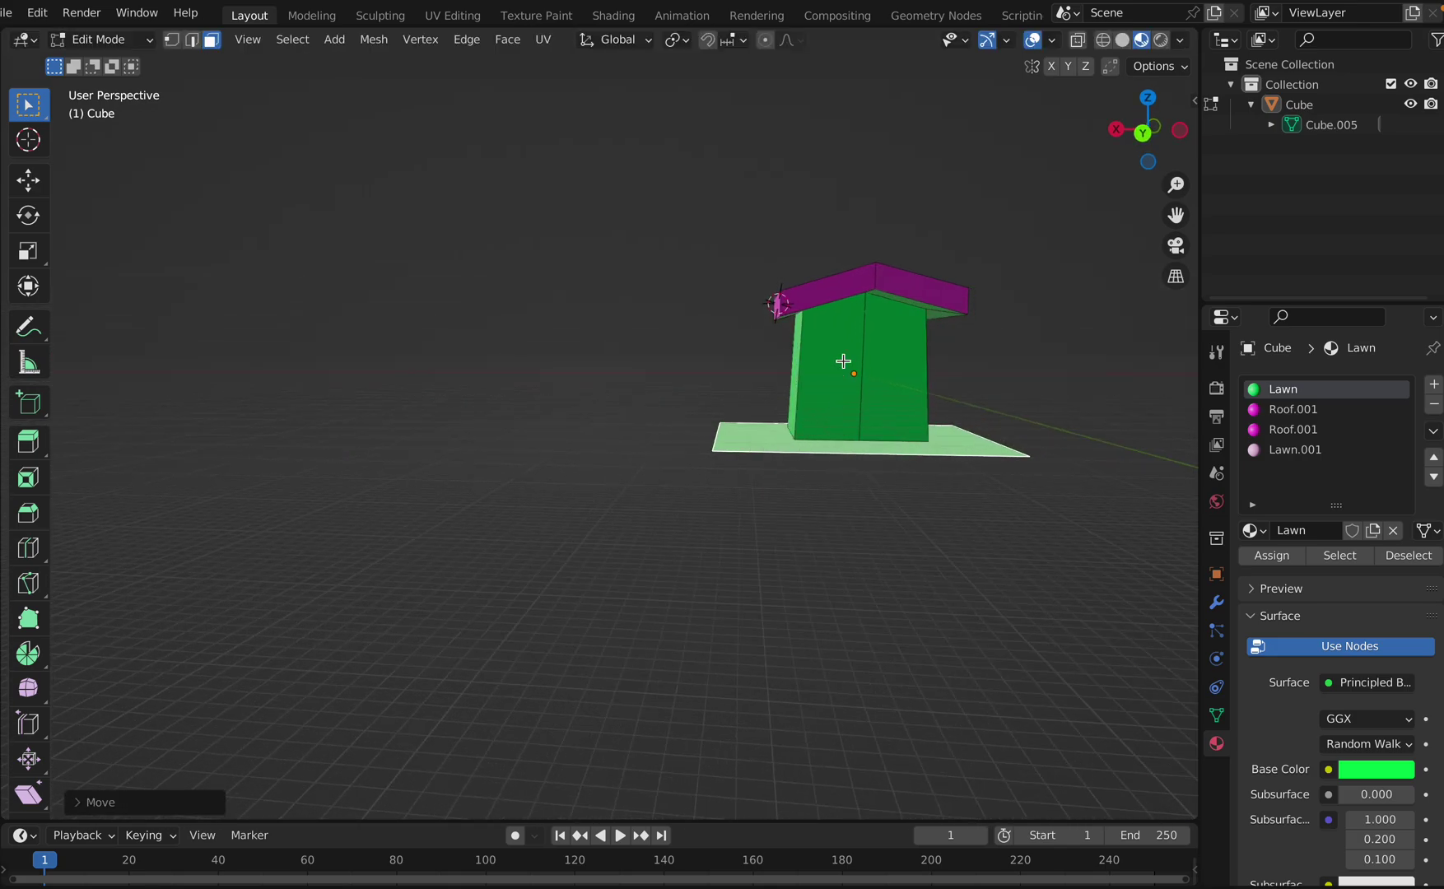